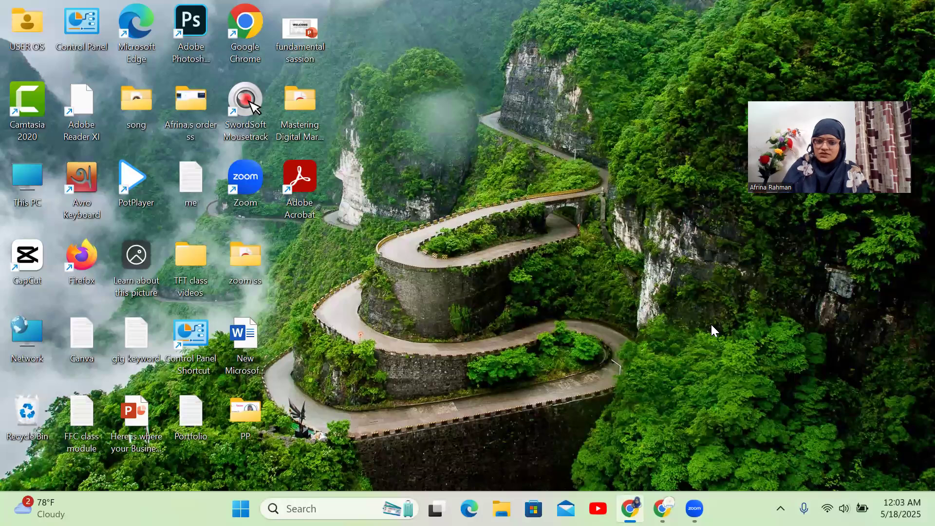
Step: Switch to Chrome and open the Download FastStone Capture page at faststone.org/FSCaptureDownload.htm in a new tab
{"action": "mouse_move", "coordinate": [629, 508]}
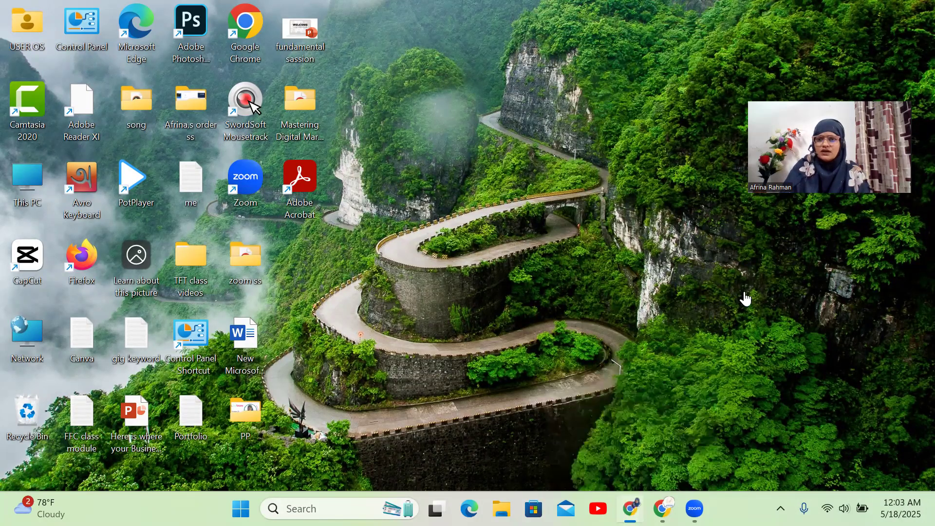
{"action": "key", "text": "alt+Tab"}
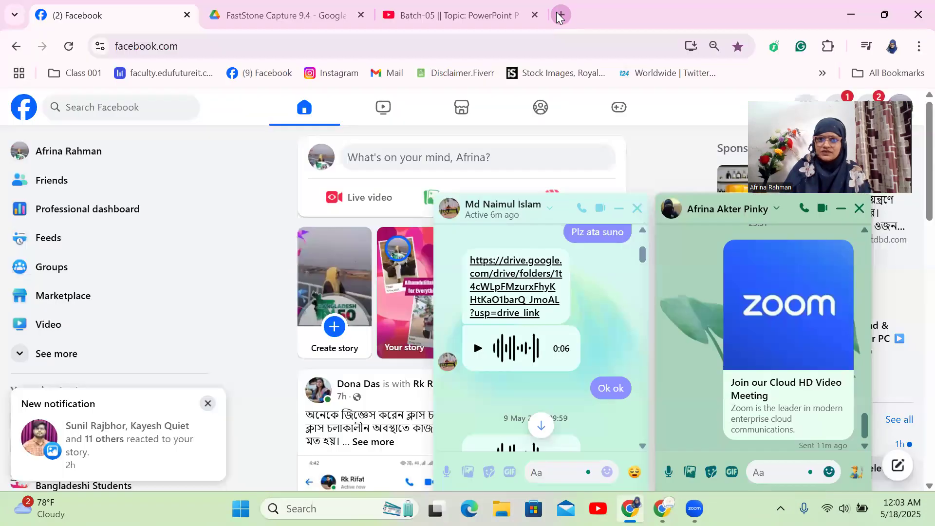
{"action": "key", "text": "ctrl+t"}
{"action": "left_click", "coordinate": [222, 47]}
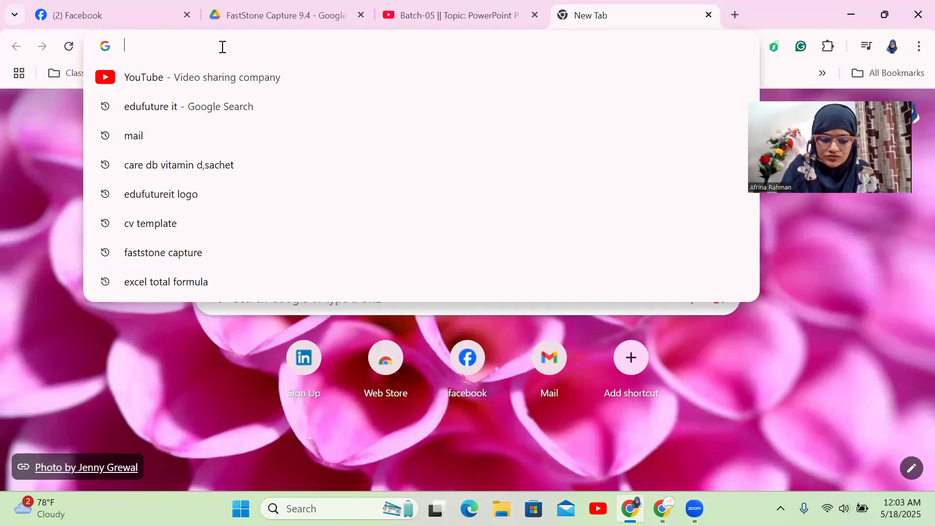
{"action": "type", "text": "Fast"}
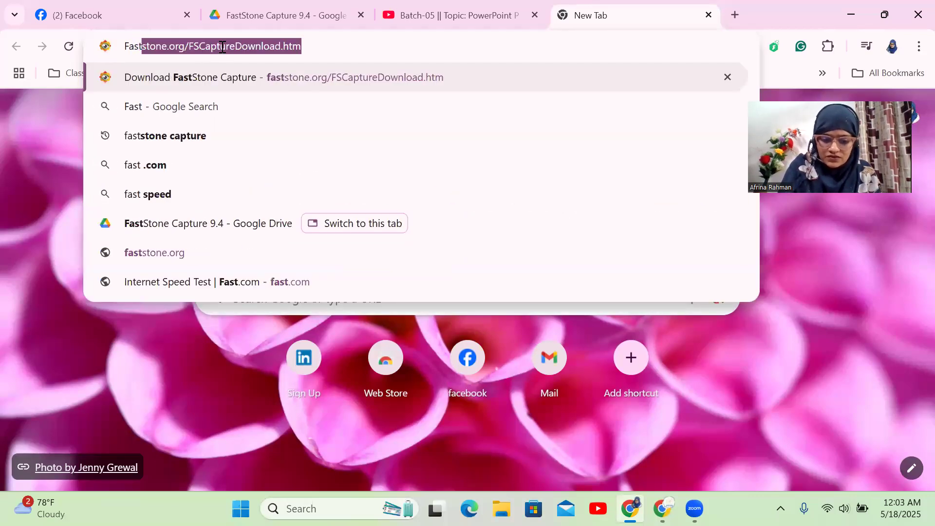
{"action": "type", "text": "ston"}
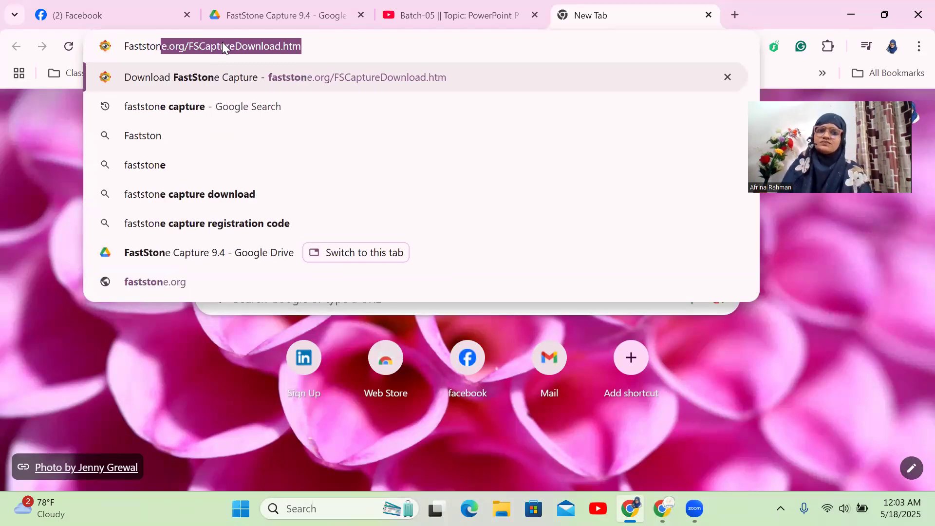
{"action": "left_click", "coordinate": [216, 78]}
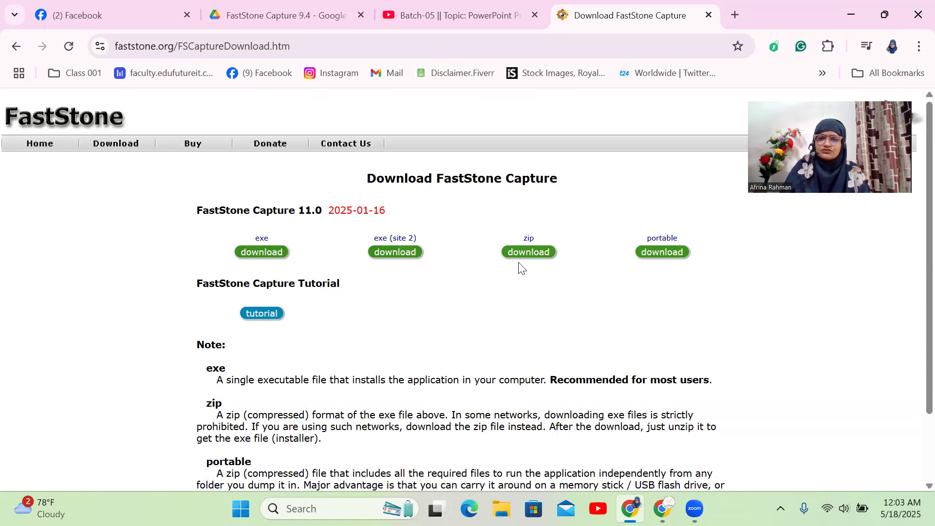
Step: Download the exe installer of FastStone Capture 11.0 and check the recent downloads, then download the installer again
{"action": "left_click", "coordinate": [255, 260]}
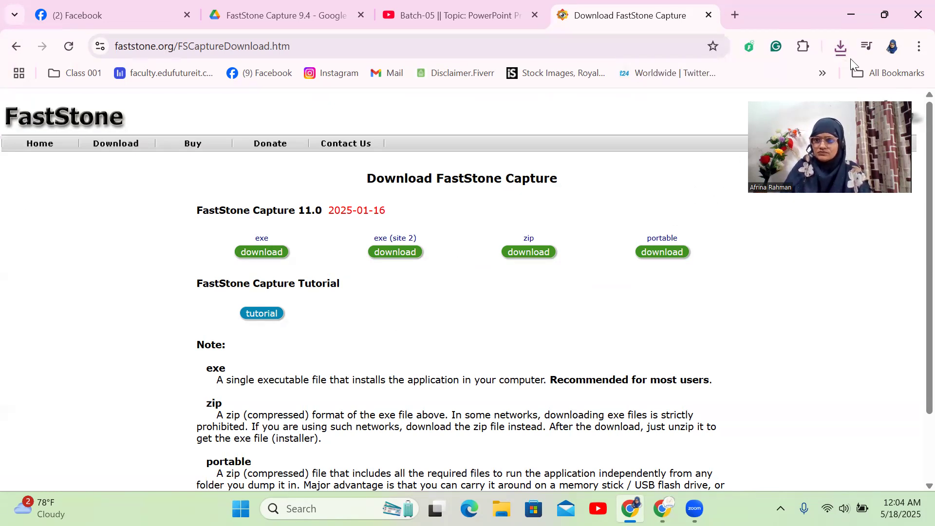
{"action": "left_click", "coordinate": [841, 47]}
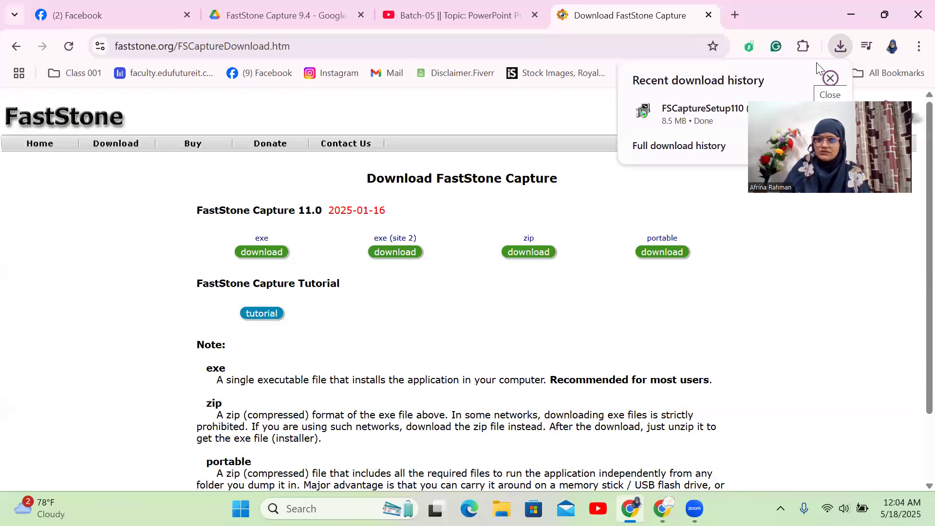
{"action": "left_click", "coordinate": [846, 13]}
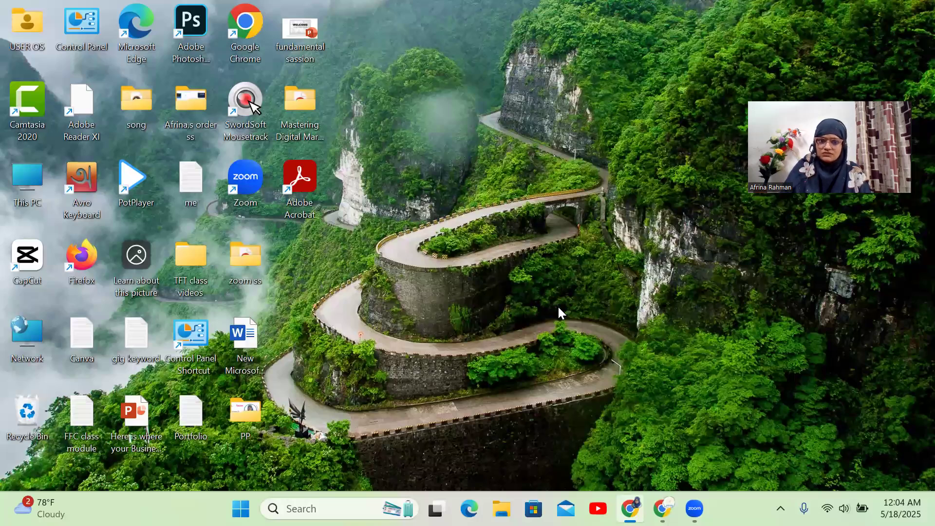
{"action": "left_click", "coordinate": [630, 509]}
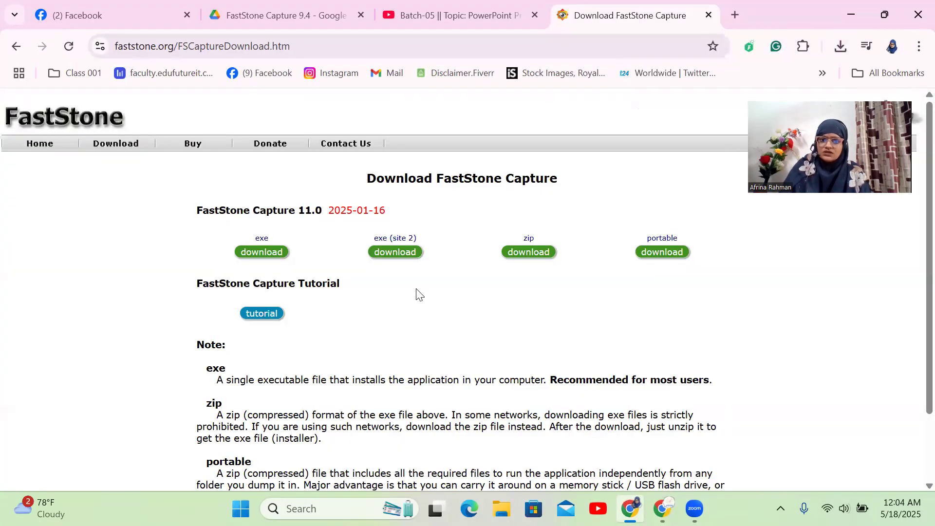
{"action": "left_click", "coordinate": [255, 258]}
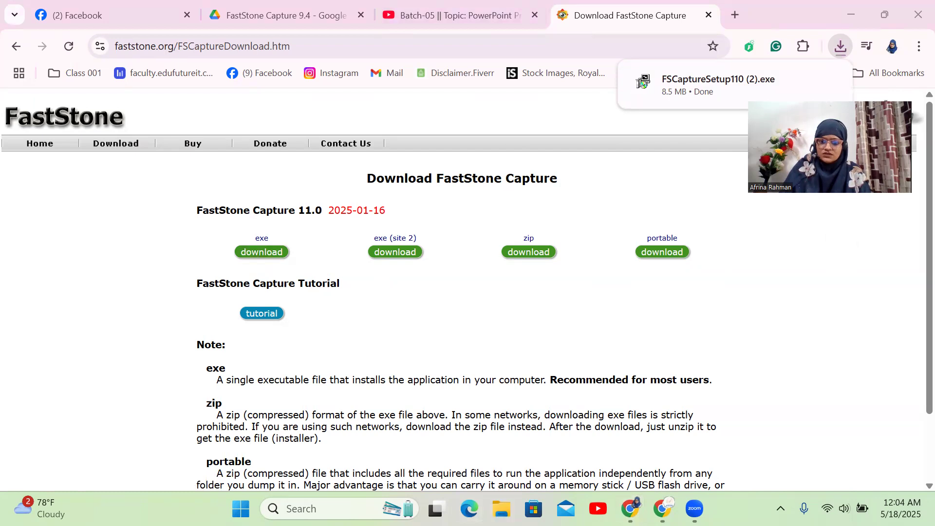
Step: Run FSCaptureSetup110 (2) from the Downloads folder in File Explorer and allow it to make changes
{"action": "left_click", "coordinate": [501, 508]}
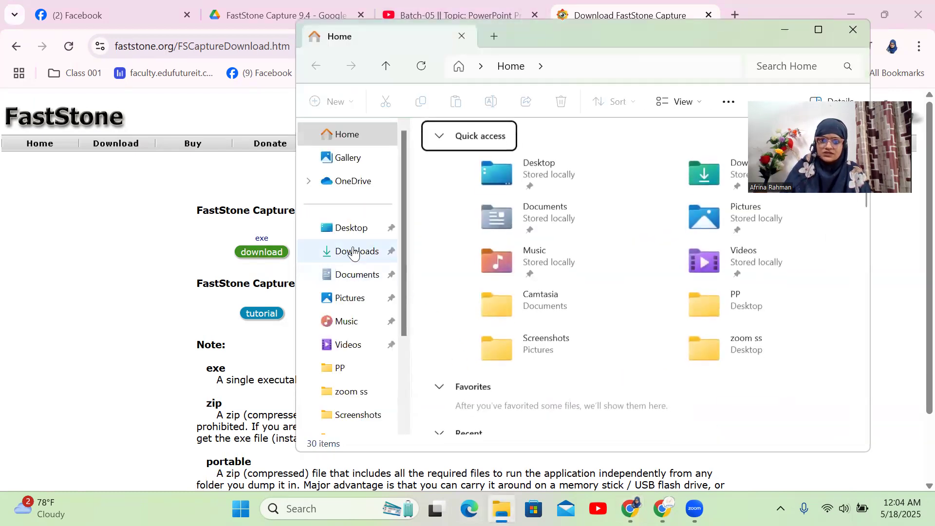
{"action": "left_click", "coordinate": [354, 253]}
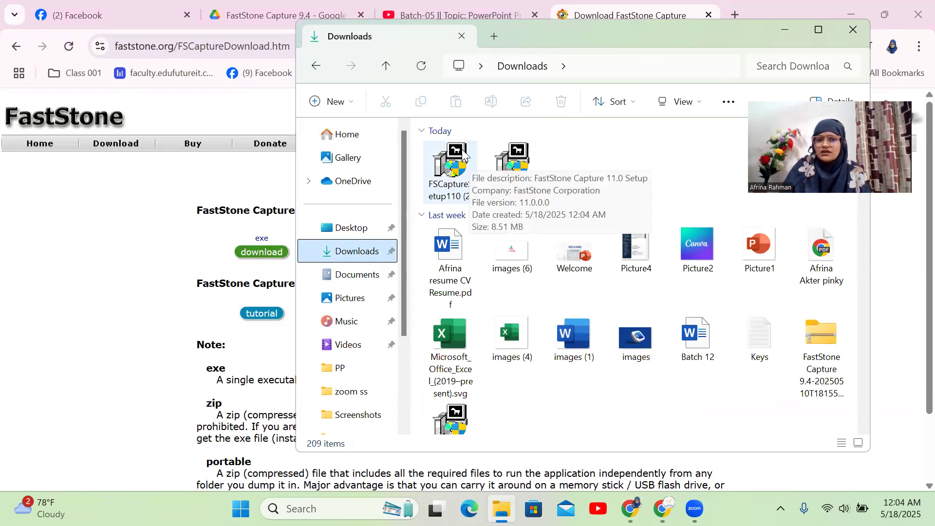
{"action": "left_click", "coordinate": [452, 171]}
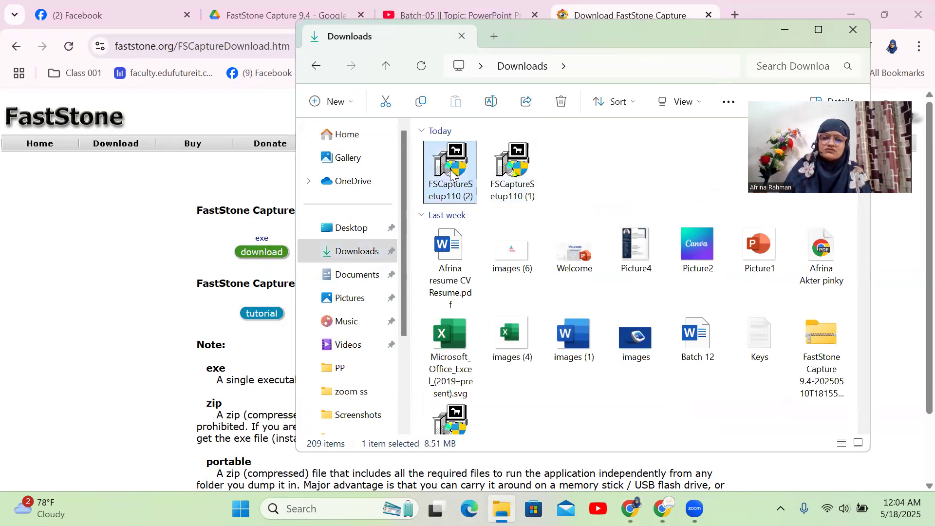
{"action": "double_click", "coordinate": [451, 172]}
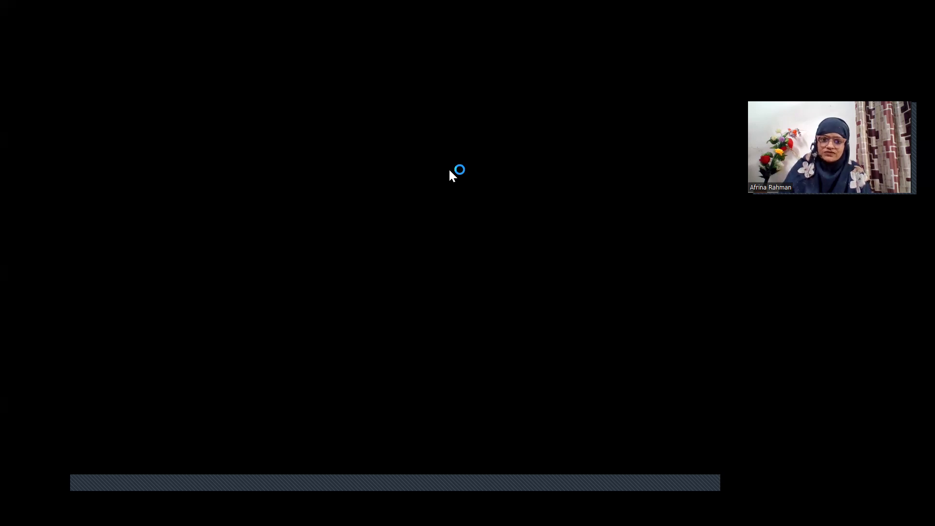
{"action": "left_click", "coordinate": [405, 378]}
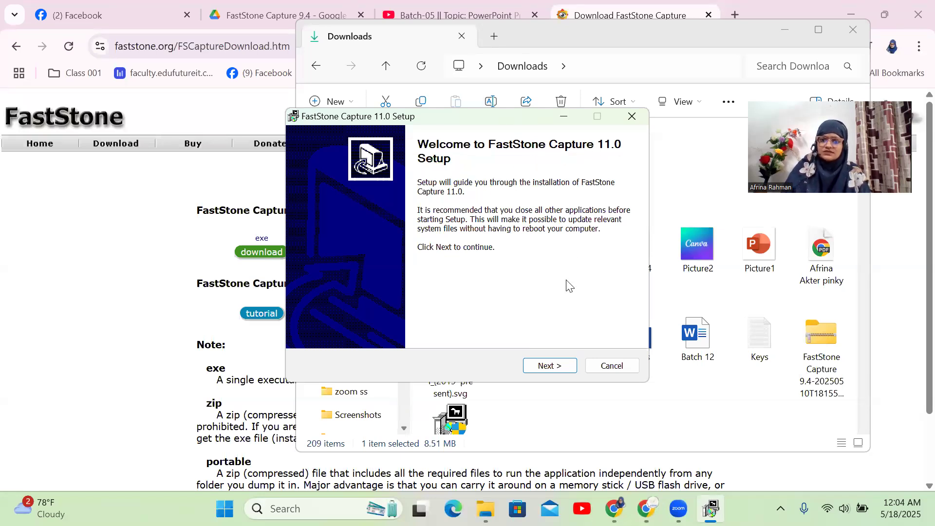
Step: Review and accept the license agreement, install FastStone Capture 11.0 in the default folder, and finish setup with the program launching
{"action": "left_click", "coordinate": [546, 373]}
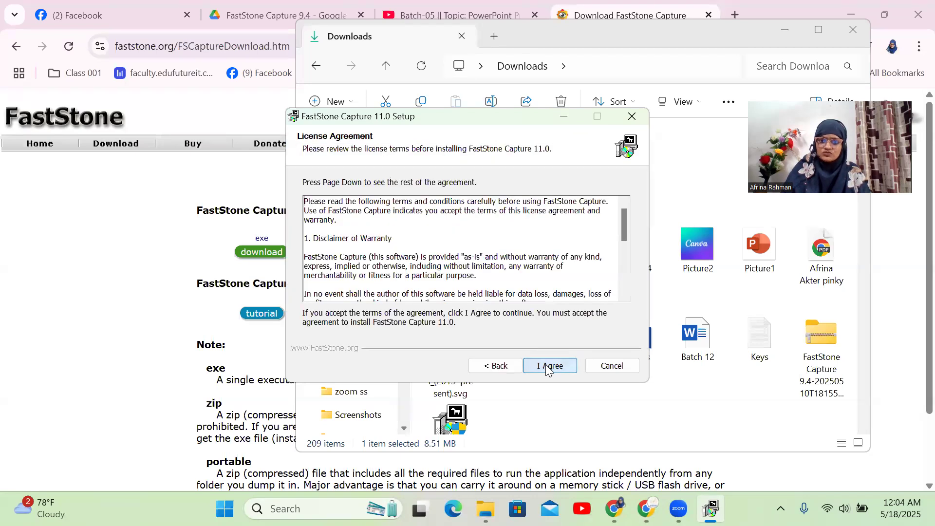
{"action": "scroll", "coordinate": [502, 218], "scroll_direction": "down", "scroll_amount": 4}
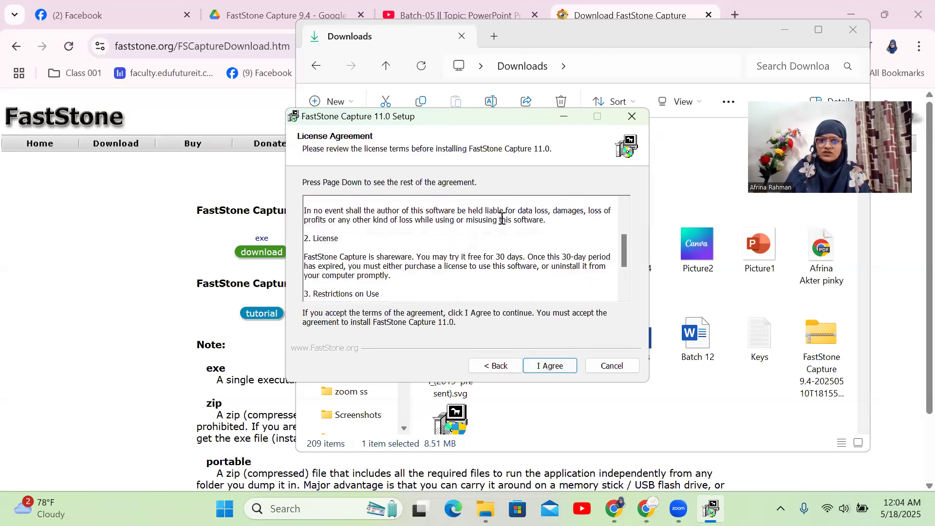
{"action": "scroll", "coordinate": [501, 219], "scroll_direction": "down", "scroll_amount": 1}
{"action": "scroll", "coordinate": [502, 218], "scroll_direction": "up", "scroll_amount": 4}
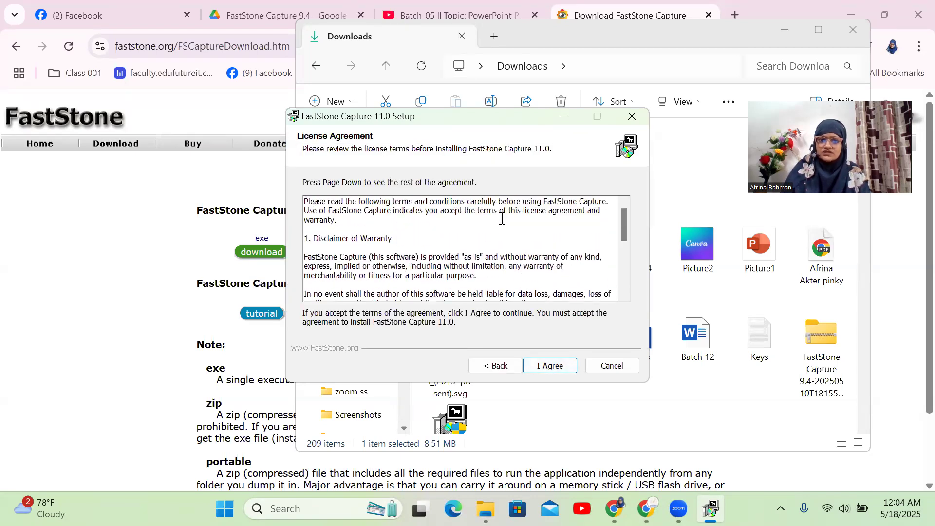
{"action": "left_click", "coordinate": [550, 373]}
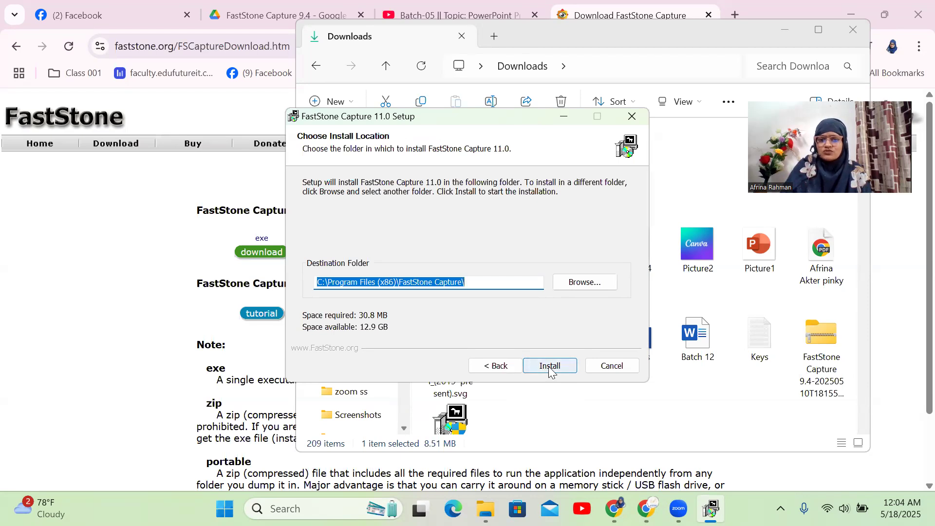
{"action": "left_click", "coordinate": [550, 370]}
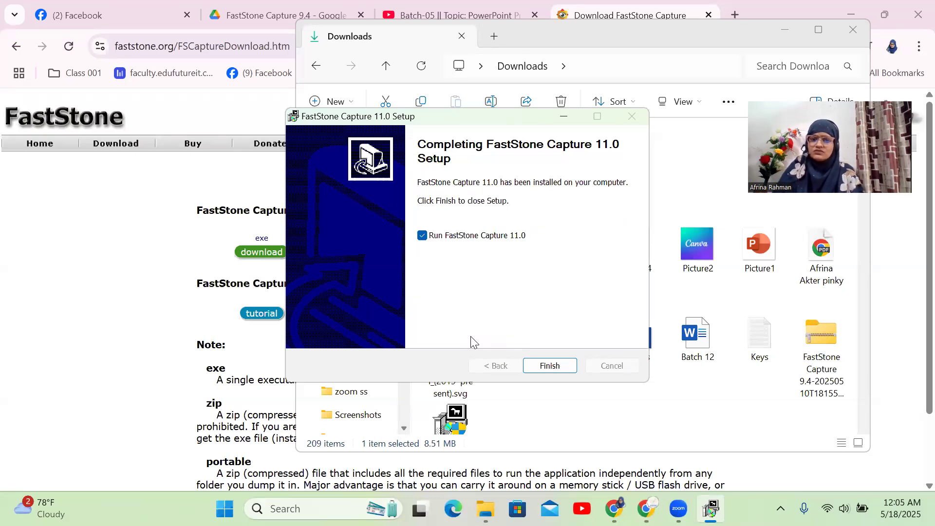
{"action": "left_click", "coordinate": [553, 367]}
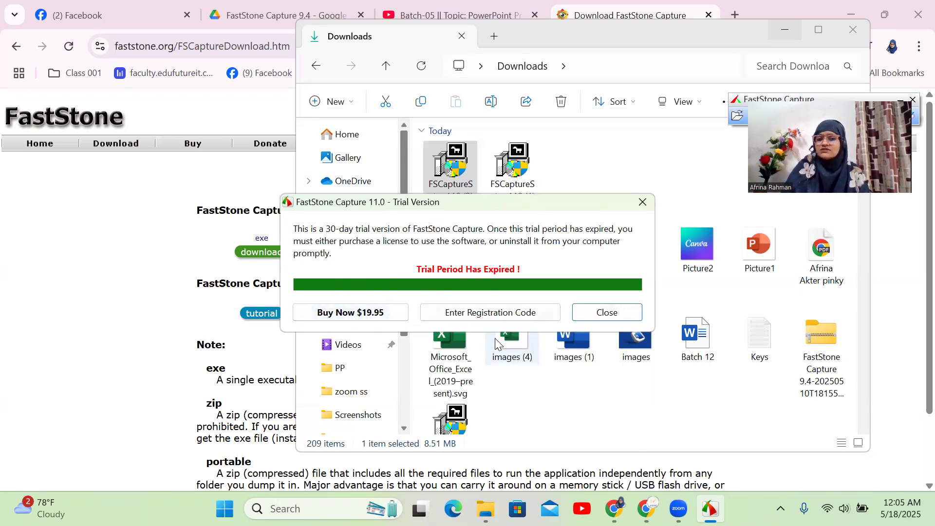
Step: Open the registration code form and fill in the user name copied from the first entry of Keys.txt in Google Drive
{"action": "left_click", "coordinate": [476, 314]}
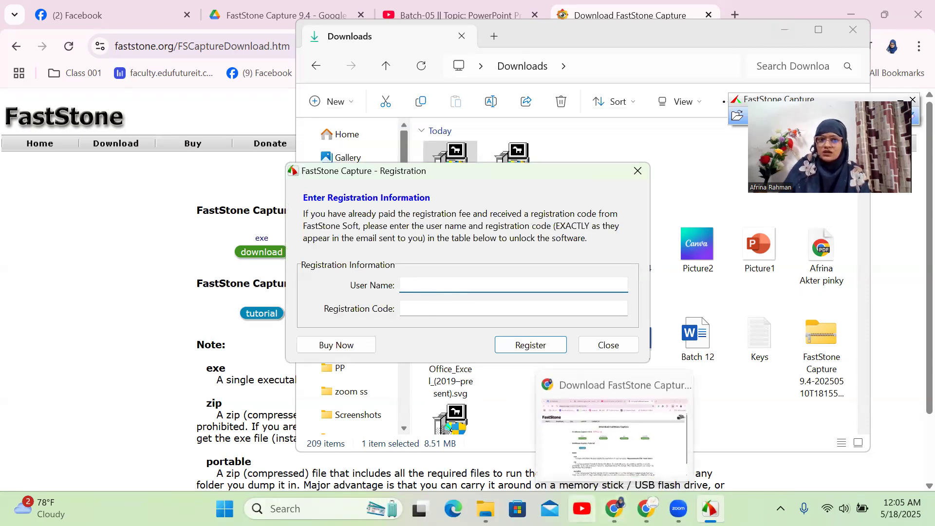
{"action": "left_click", "coordinate": [268, 10]}
{"action": "left_click", "coordinate": [268, 11]}
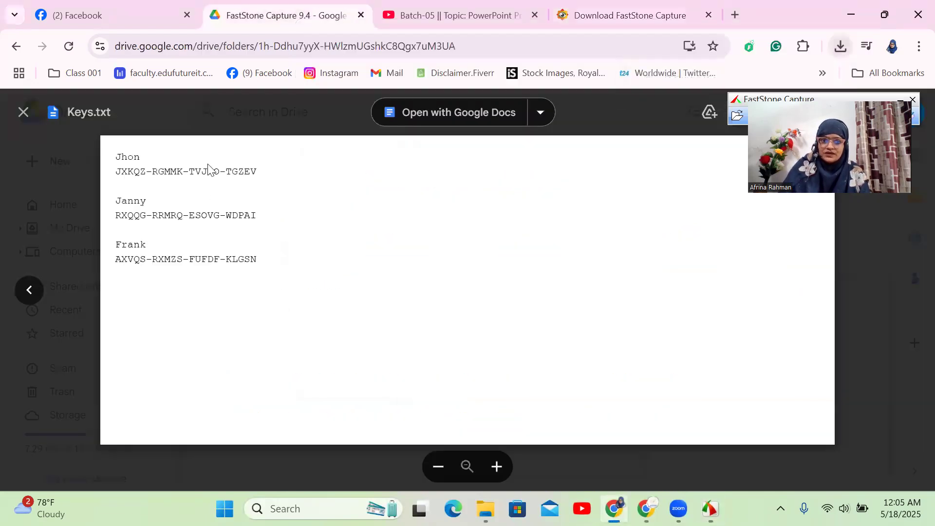
{"action": "left_click_drag", "start_coordinate": [144, 156], "coordinate": [115, 157]}
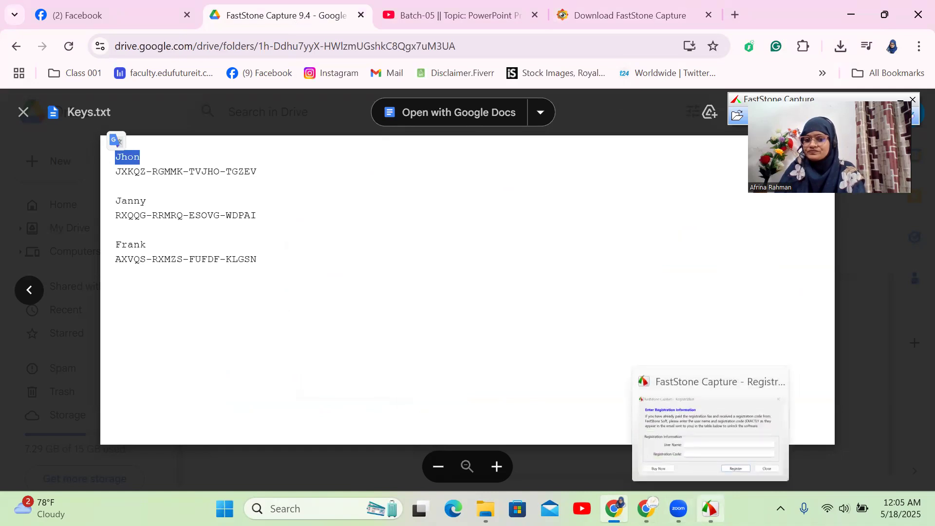
{"action": "left_click", "coordinate": [710, 509]}
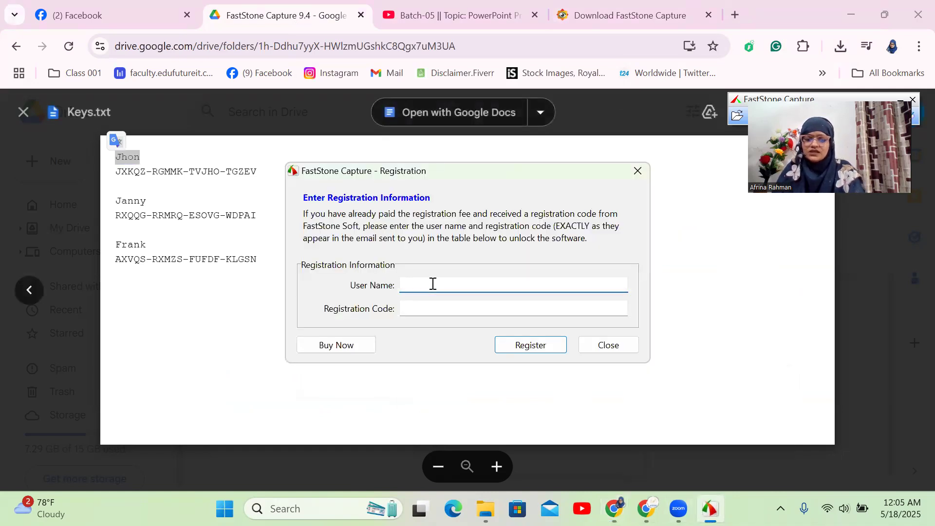
{"action": "left_click", "coordinate": [427, 310]}
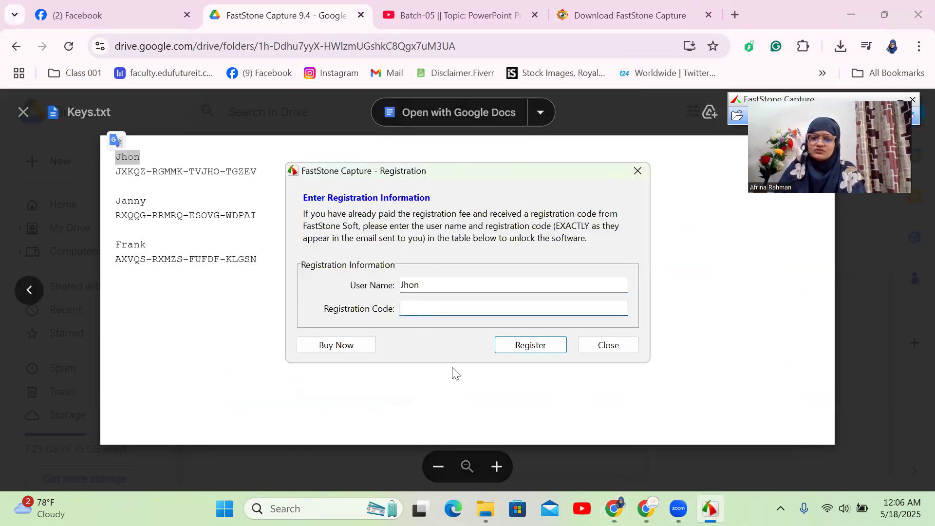
Step: Copy the first entry's registration code from Keys.txt into the Registration Code field and register FastStone Capture
{"action": "left_click", "coordinate": [307, 18]}
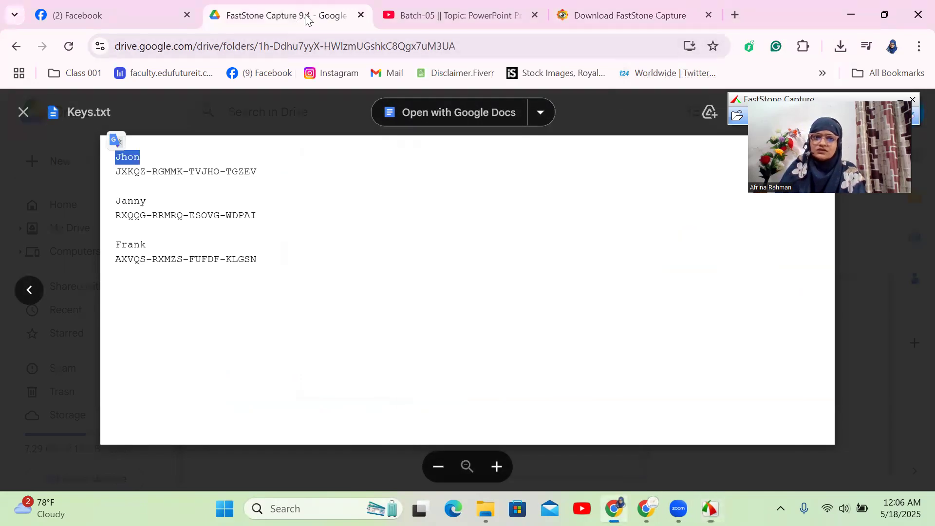
{"action": "left_click_drag", "start_coordinate": [259, 171], "coordinate": [113, 171]}
{"action": "key", "text": "ctrl+c"}
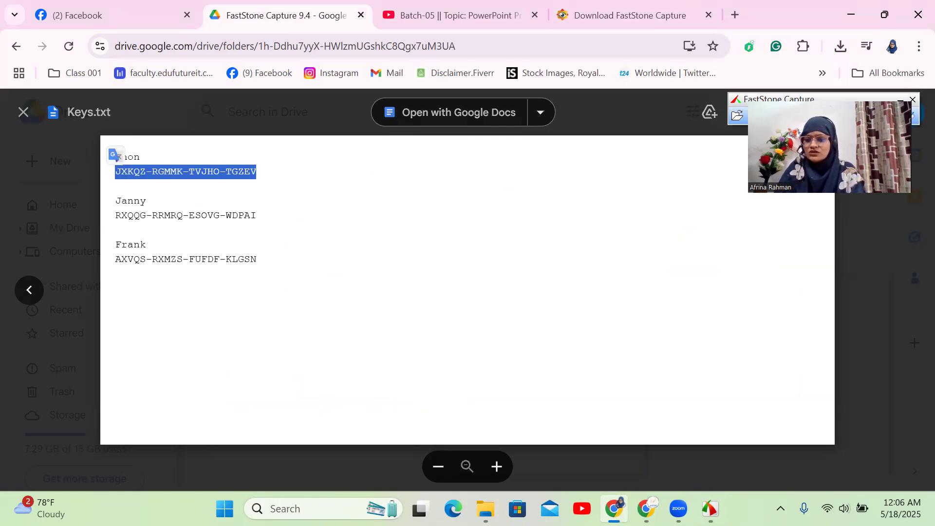
{"action": "left_click", "coordinate": [710, 509]}
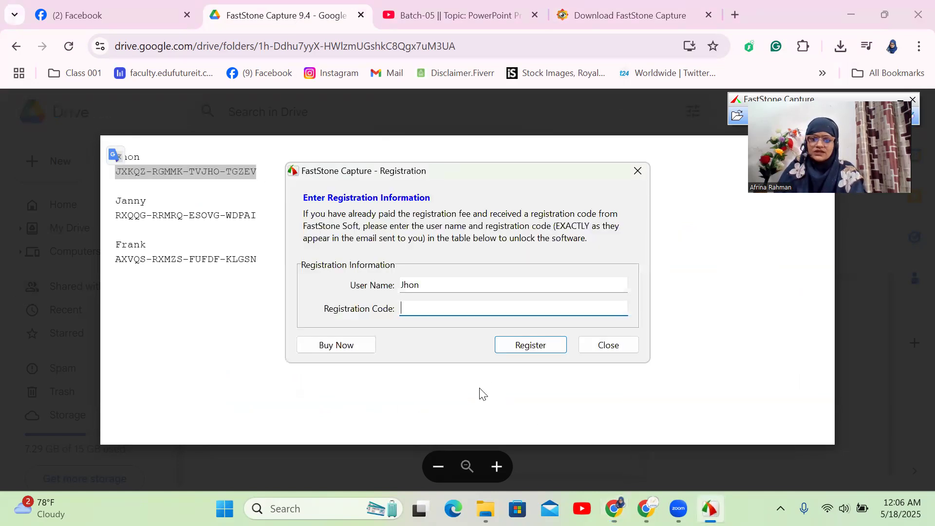
{"action": "key", "text": "ctrl+v"}
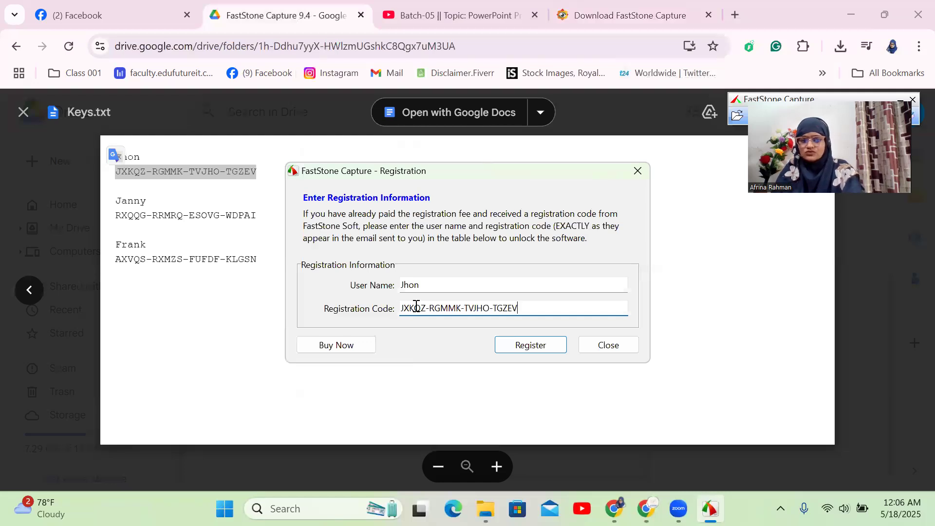
{"action": "left_click", "coordinate": [524, 347]}
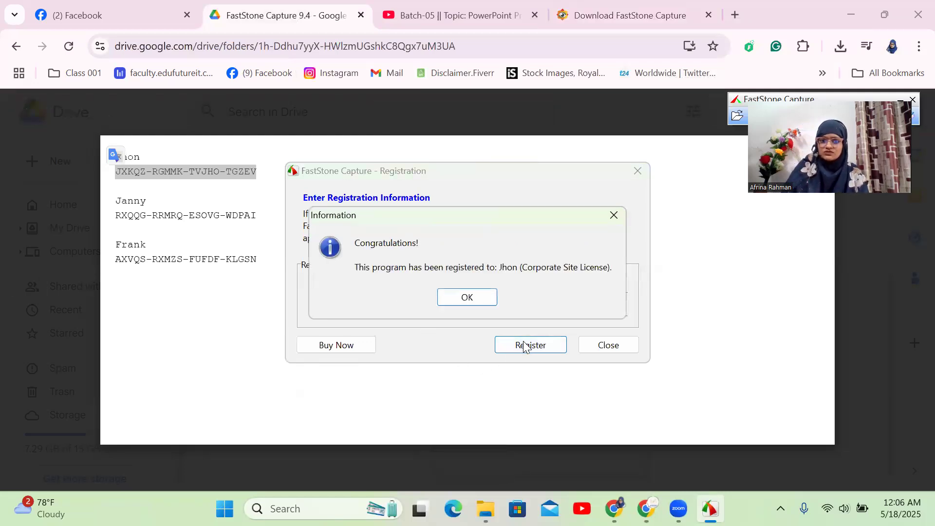
{"action": "left_click", "coordinate": [466, 296]}
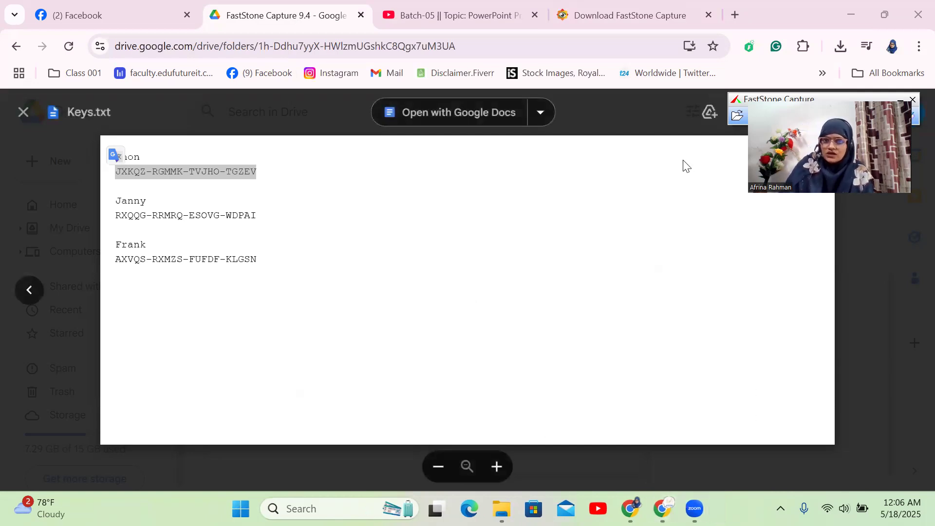
Step: Minimize the browser and the Downloads folder window to show the desktop
{"action": "left_click", "coordinate": [851, 14]}
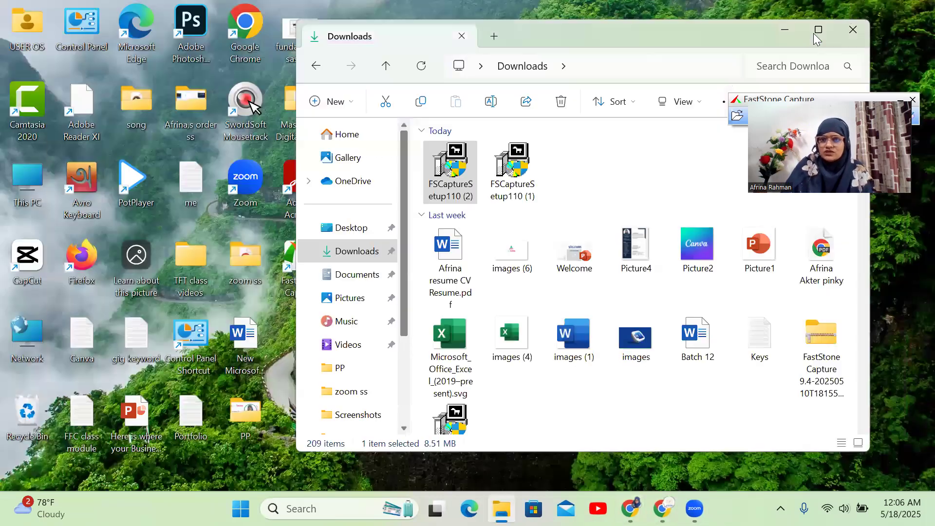
{"action": "left_click", "coordinate": [782, 35]}
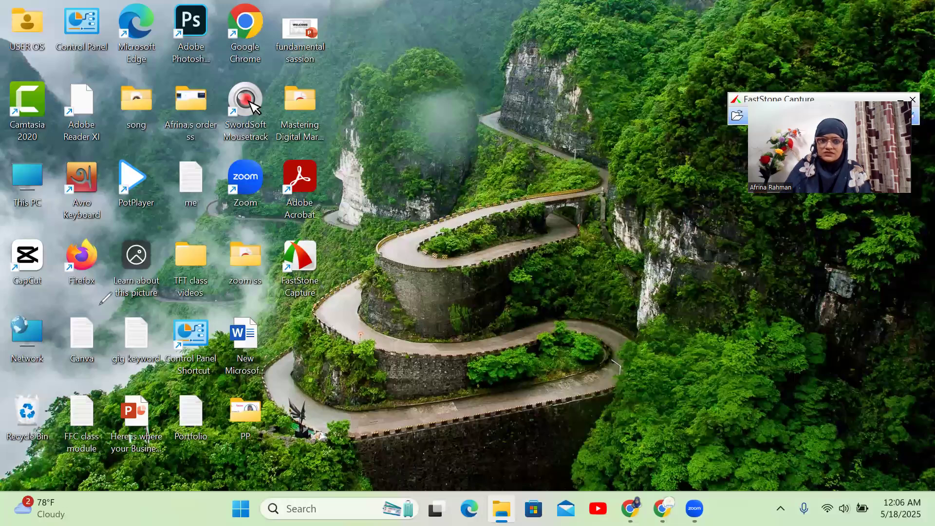
{"action": "left_click_drag", "start_coordinate": [279, 233], "coordinate": [325, 229]}
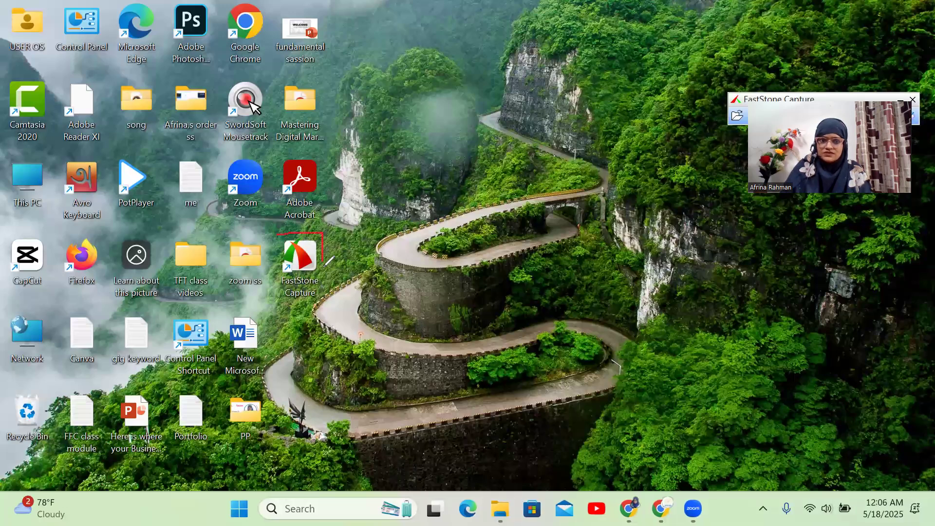
{"action": "mouse_move", "coordinate": [316, 295]}
{"action": "left_mouse_down"}
{"action": "mouse_move", "coordinate": [270, 290]}
{"action": "mouse_move", "coordinate": [280, 233]}
{"action": "left_mouse_up"}
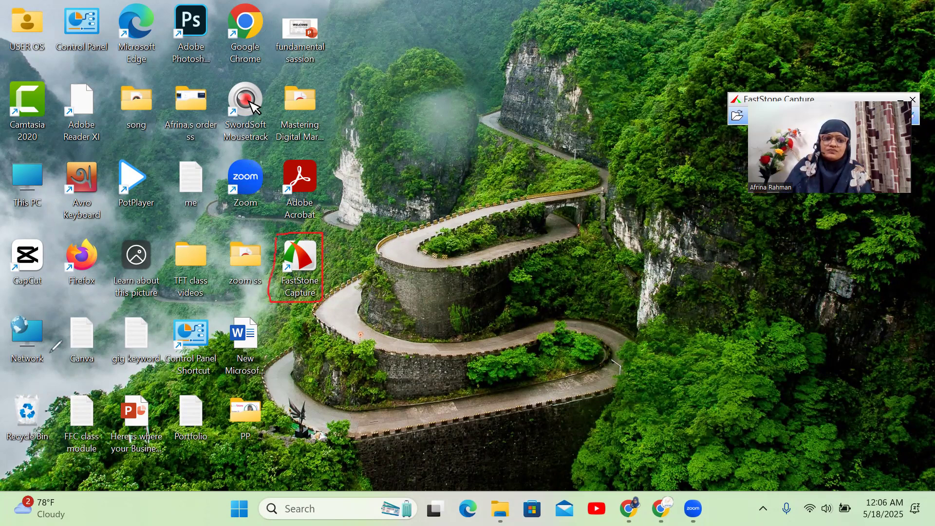
{"action": "key", "text": "ctrl+z"}
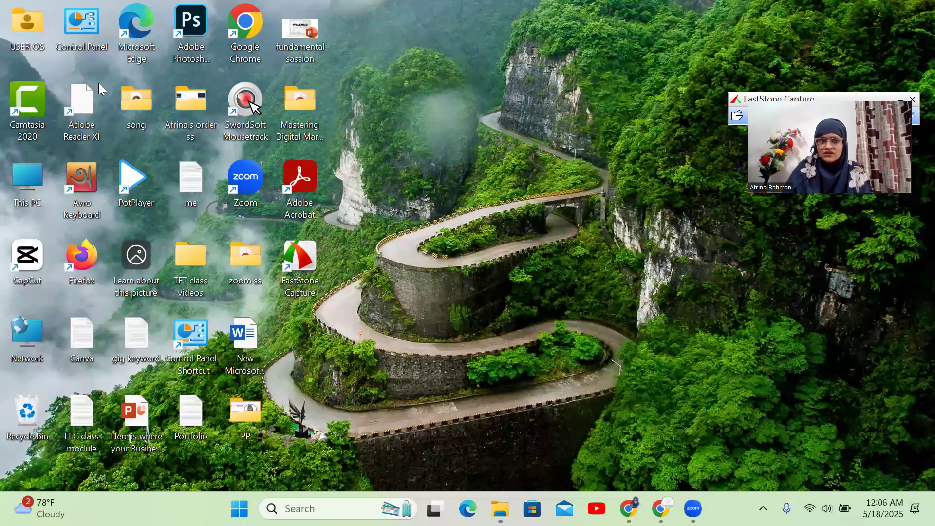
{"action": "left_click", "coordinate": [301, 267]}
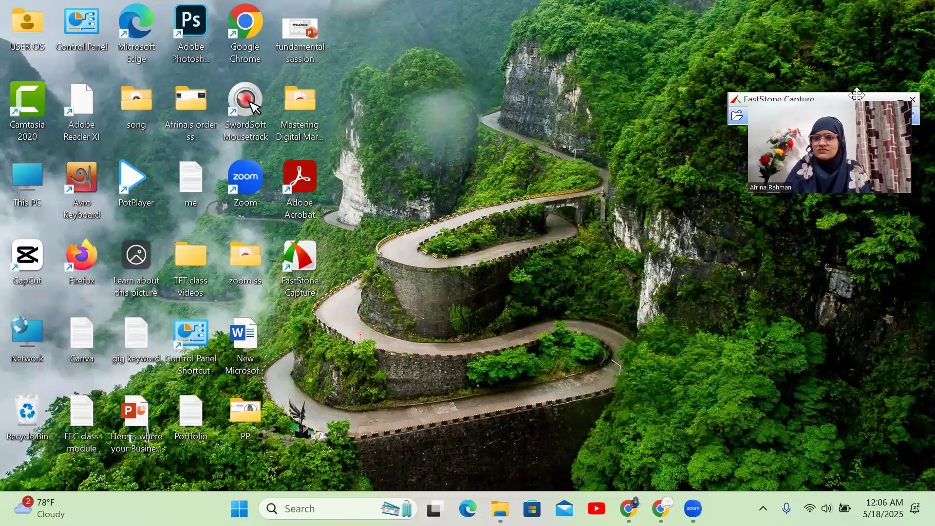
Step: Move the FastStone Capture window clear of the video overlay and open the Screen Recorder with webcam recording enabled
{"action": "left_click_drag", "start_coordinate": [857, 94], "coordinate": [776, 46]}
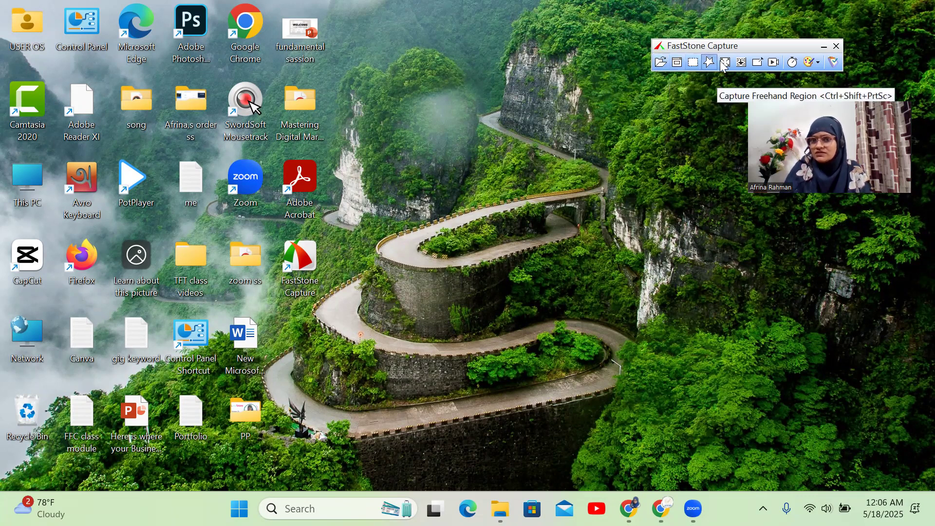
{"action": "left_click", "coordinate": [774, 62]}
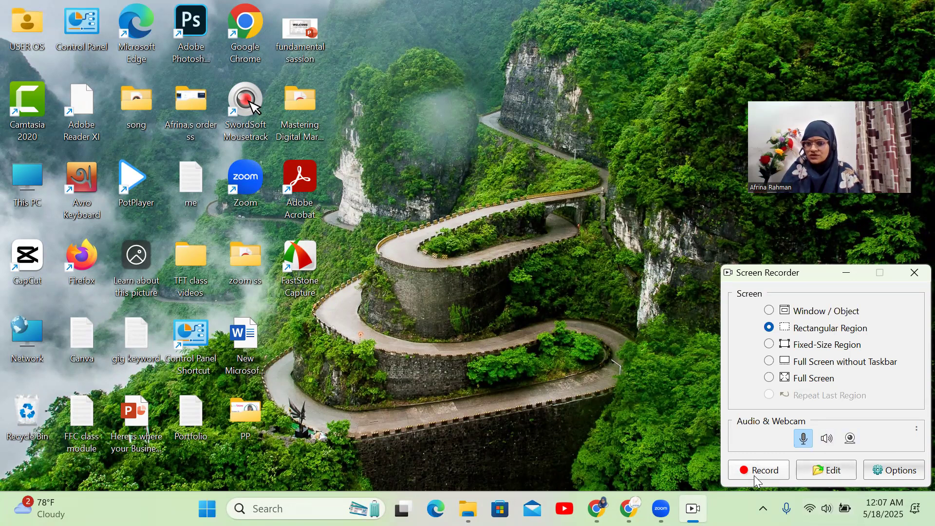
{"action": "left_click", "coordinate": [849, 440]}
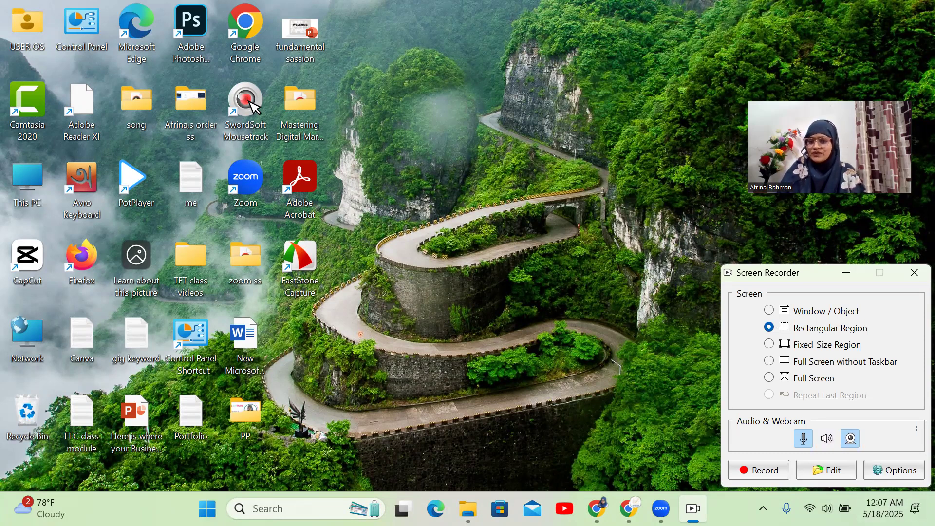
{"action": "left_click", "coordinate": [762, 473]}
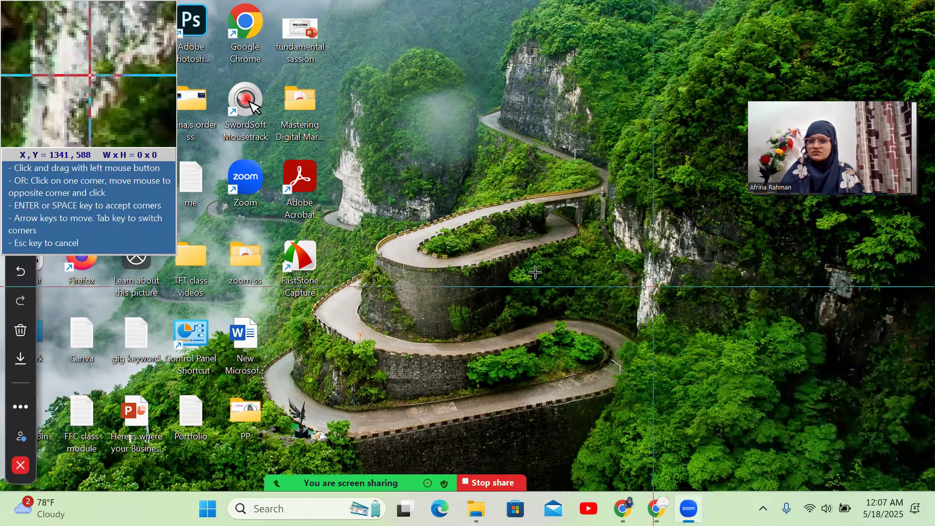
{"action": "left_click_drag", "start_coordinate": [468, 259], "coordinate": [581, 357]}
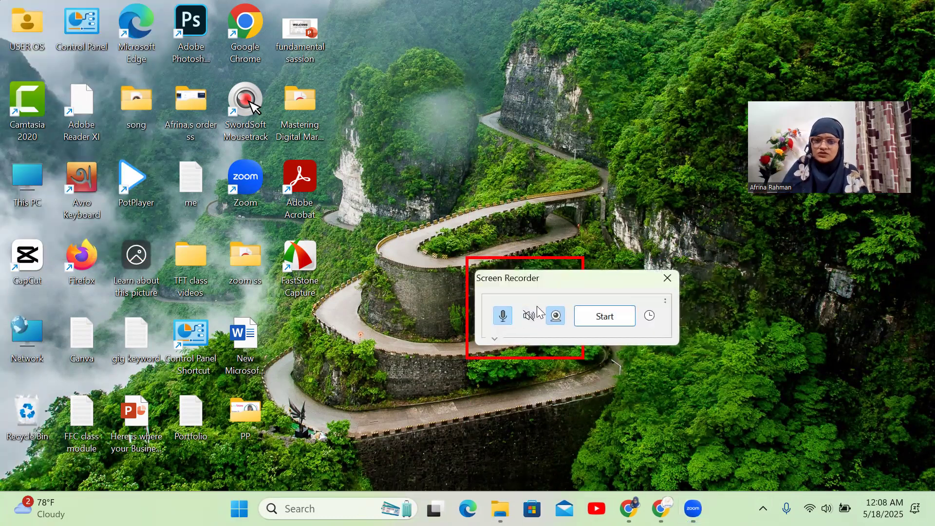
{"action": "left_click", "coordinate": [665, 279]}
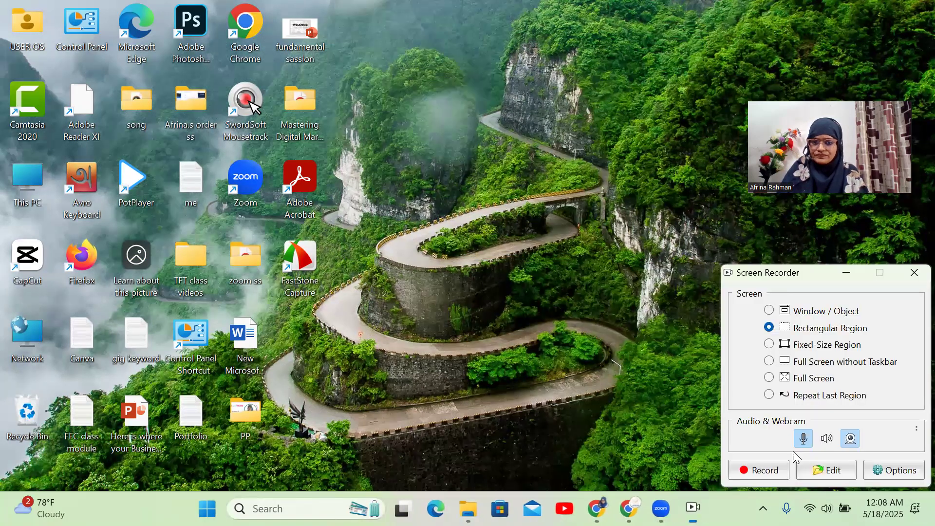
Step: Set the Screen Recorder to Full Screen and start the recording with the Downloads folder open on the desktop
{"action": "left_click", "coordinate": [769, 377]}
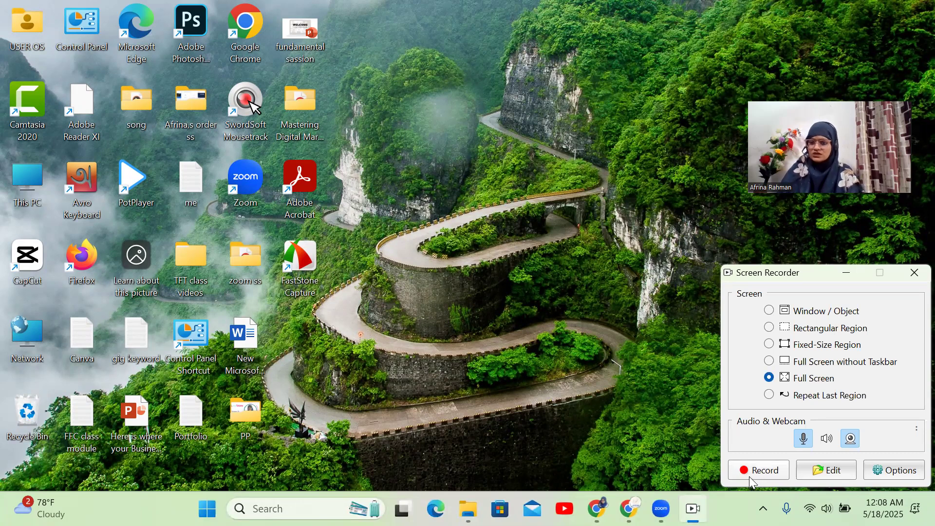
{"action": "left_click", "coordinate": [762, 470]}
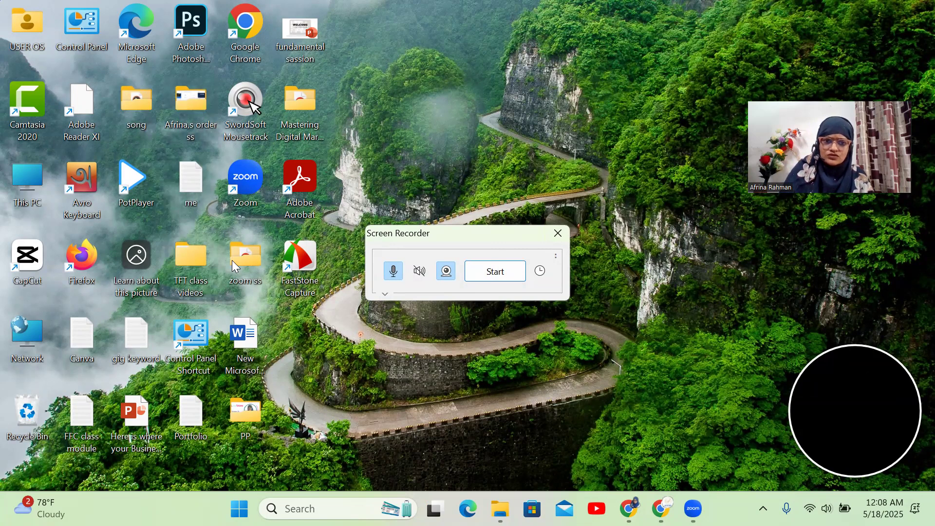
{"action": "left_click", "coordinate": [500, 508]}
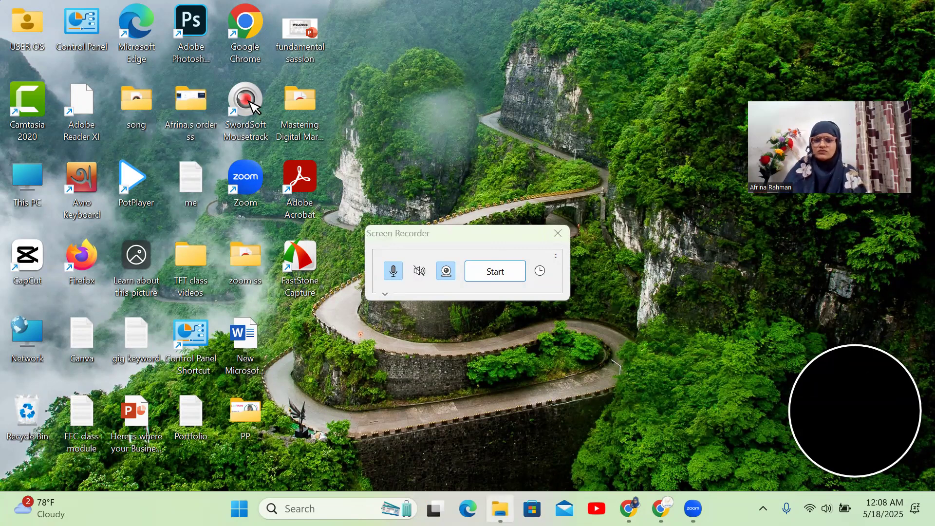
{"action": "scroll", "coordinate": [613, 179], "scroll_direction": "down", "scroll_amount": 10}
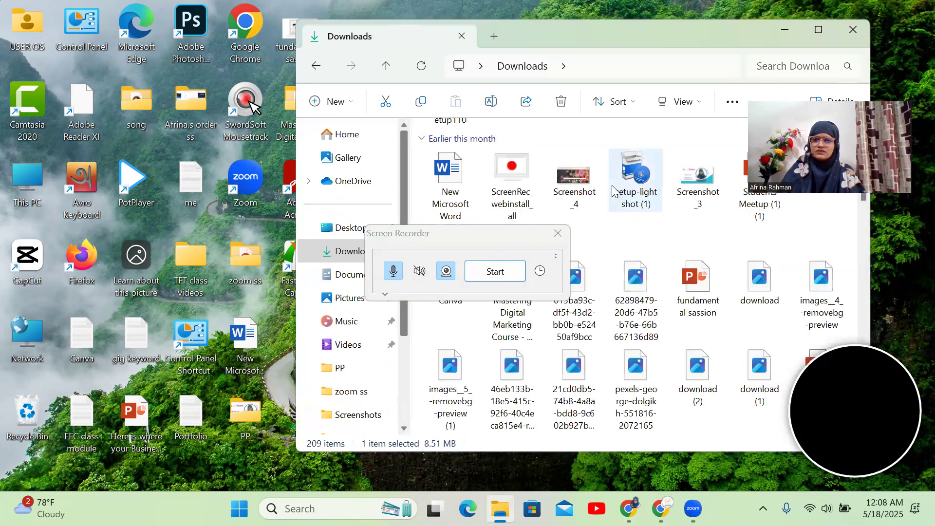
{"action": "scroll", "coordinate": [624, 223], "scroll_direction": "up", "scroll_amount": 10}
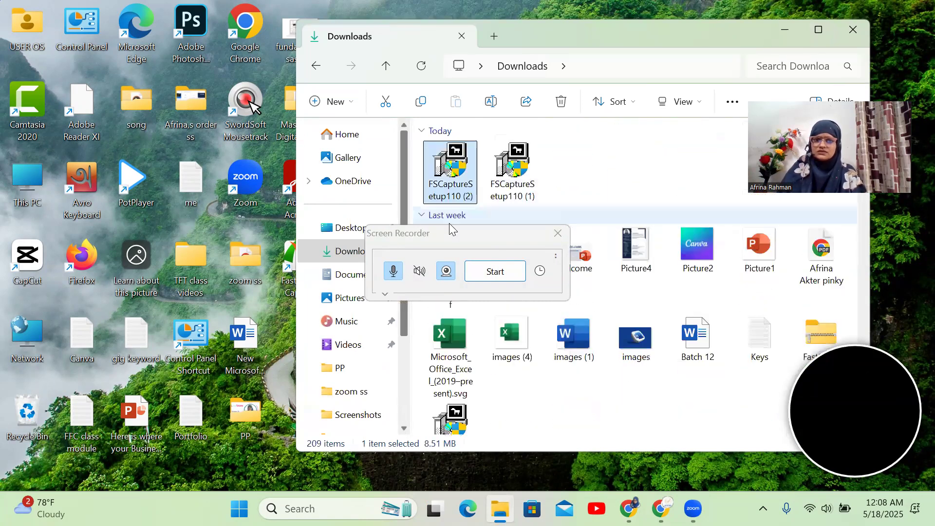
{"action": "scroll", "coordinate": [532, 356], "scroll_direction": "down", "scroll_amount": 10}
{"action": "left_click", "coordinate": [273, 74]}
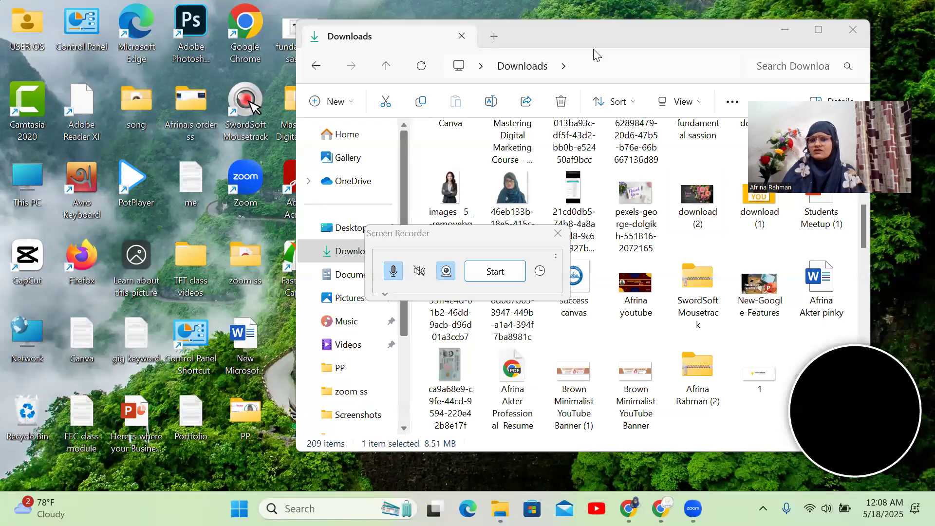
{"action": "left_click", "coordinate": [495, 272]}
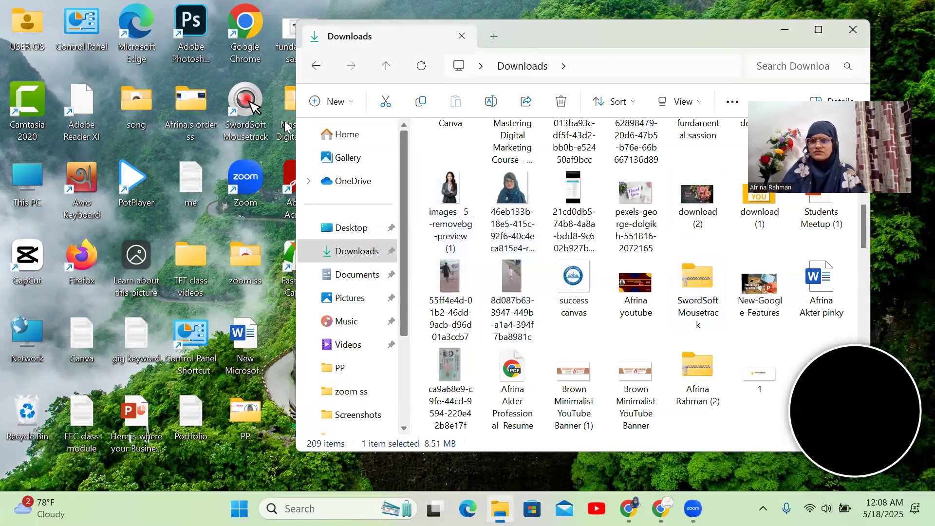
Step: Scroll through the files in the Downloads folder while recording, and minimize its window
{"action": "scroll", "coordinate": [424, 201], "scroll_direction": "down", "scroll_amount": 4}
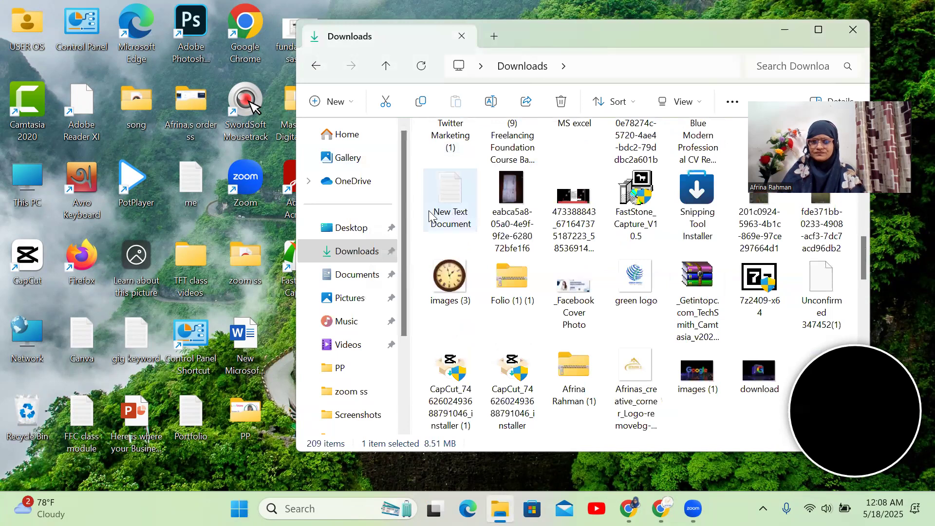
{"action": "scroll", "coordinate": [430, 216], "scroll_direction": "down", "scroll_amount": 10}
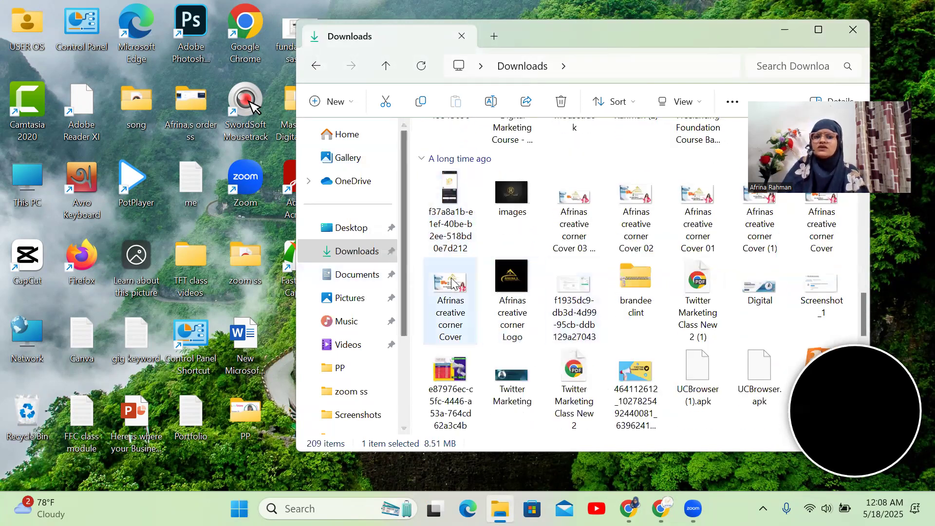
{"action": "scroll", "coordinate": [451, 282], "scroll_direction": "down", "scroll_amount": 6}
{"action": "scroll", "coordinate": [501, 308], "scroll_direction": "up", "scroll_amount": 5}
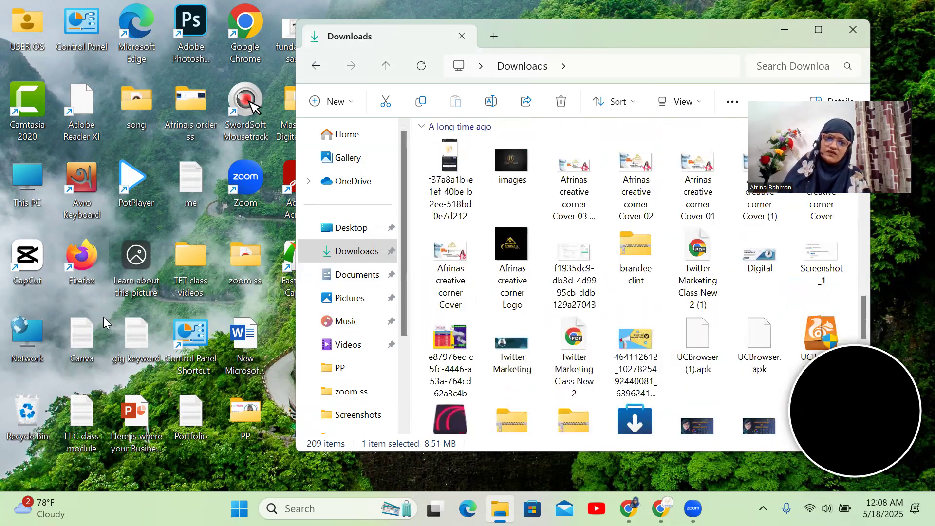
{"action": "left_click", "coordinate": [281, 441]}
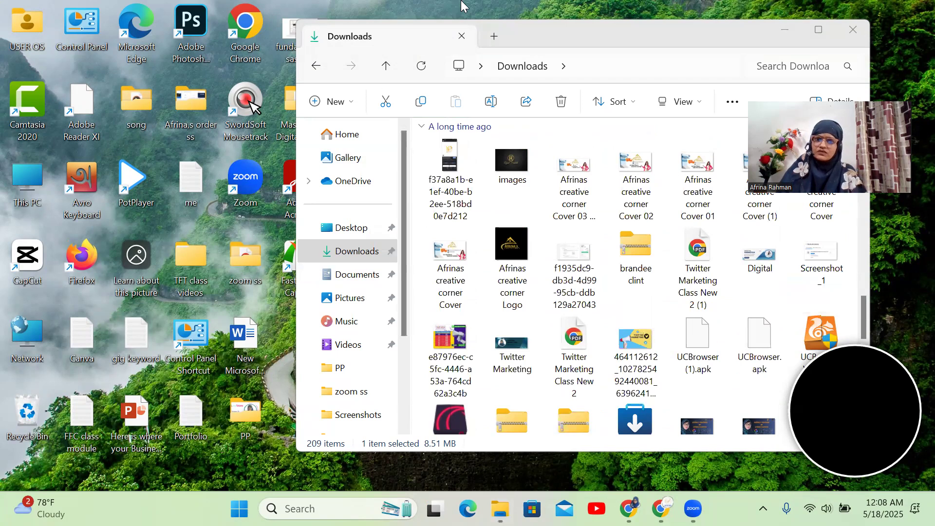
{"action": "left_click", "coordinate": [783, 32]}
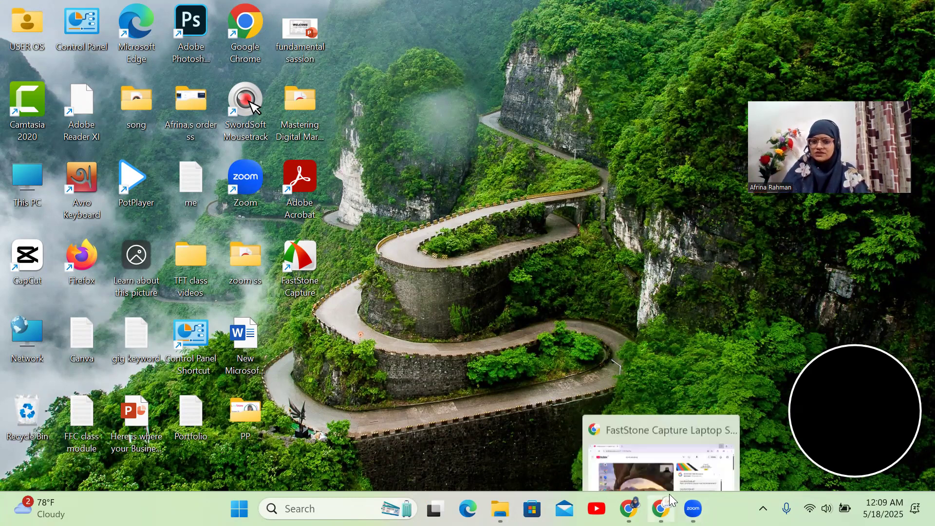
Step: Show the Chrome windows with Keys.txt and the YouTube video in the recording, and return to the desktop
{"action": "left_click", "coordinate": [628, 509]}
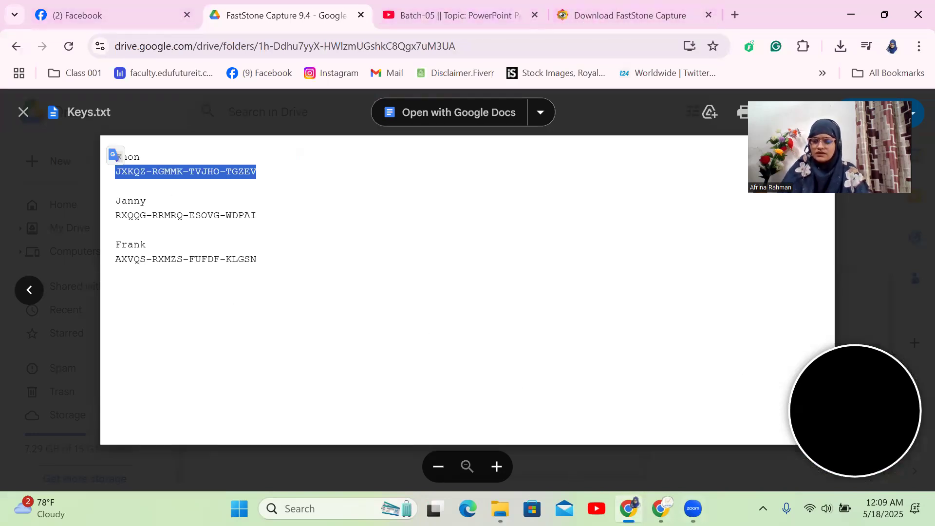
{"action": "left_click", "coordinate": [661, 508]}
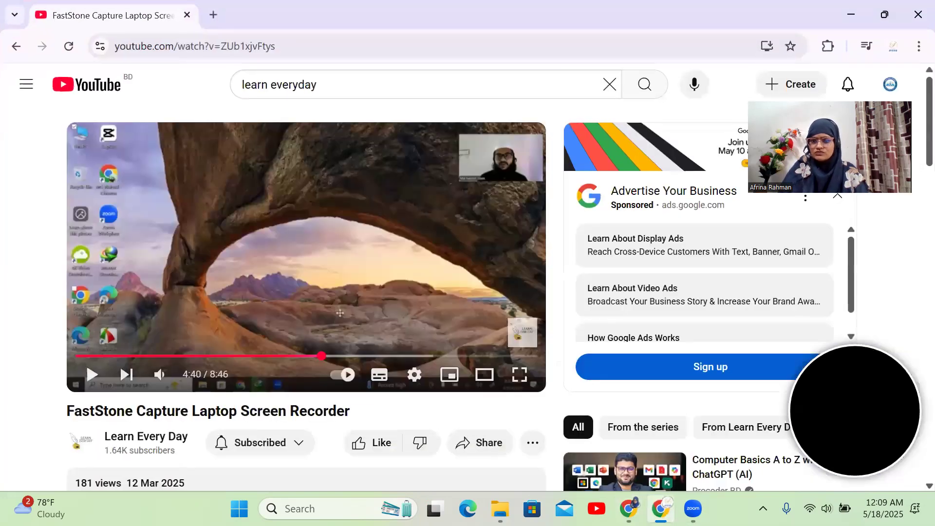
{"action": "key", "text": "alt+Tab"}
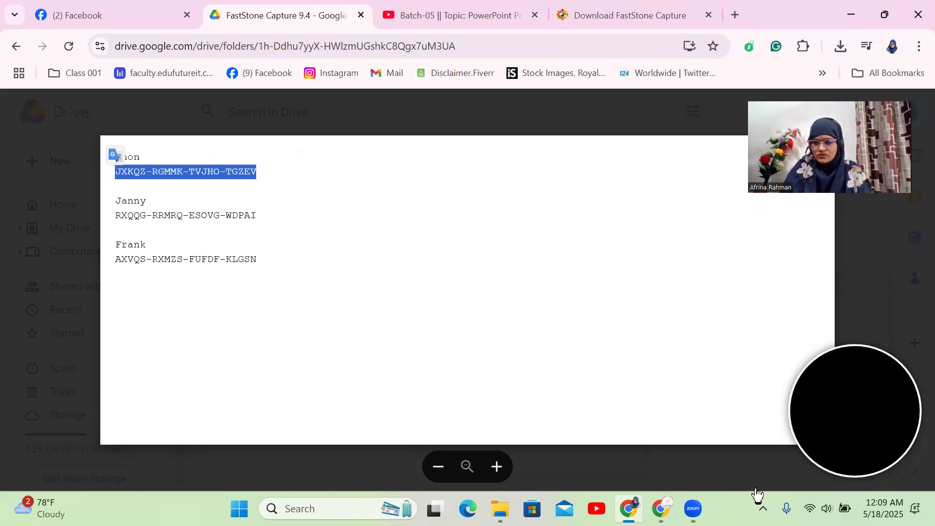
{"action": "left_click", "coordinate": [842, 17]}
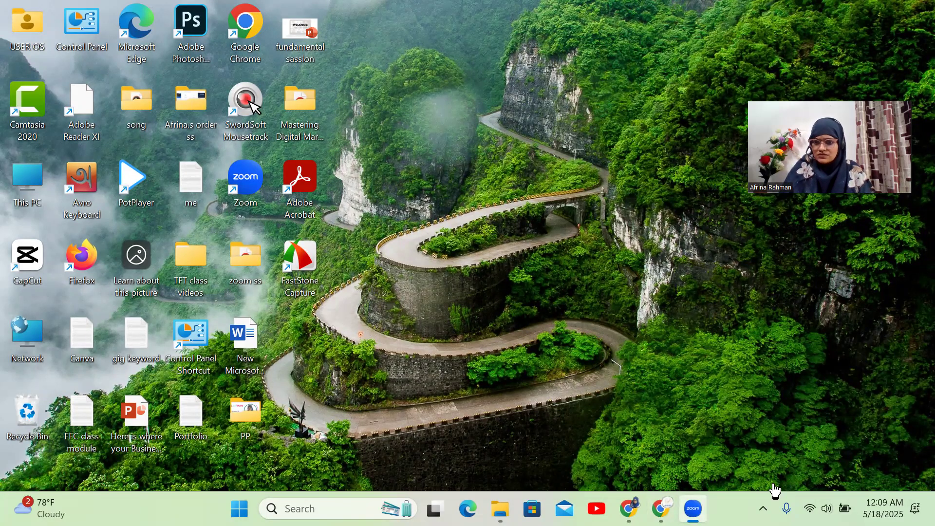
Step: Stop the full-screen recording and choose to save it
{"action": "key", "text": "ctrl+F11"}
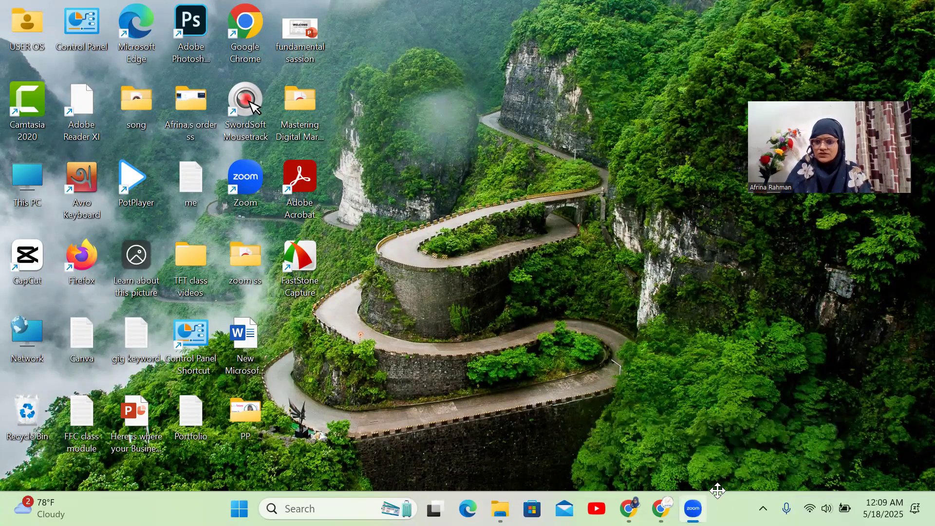
{"action": "left_click", "coordinate": [767, 484]}
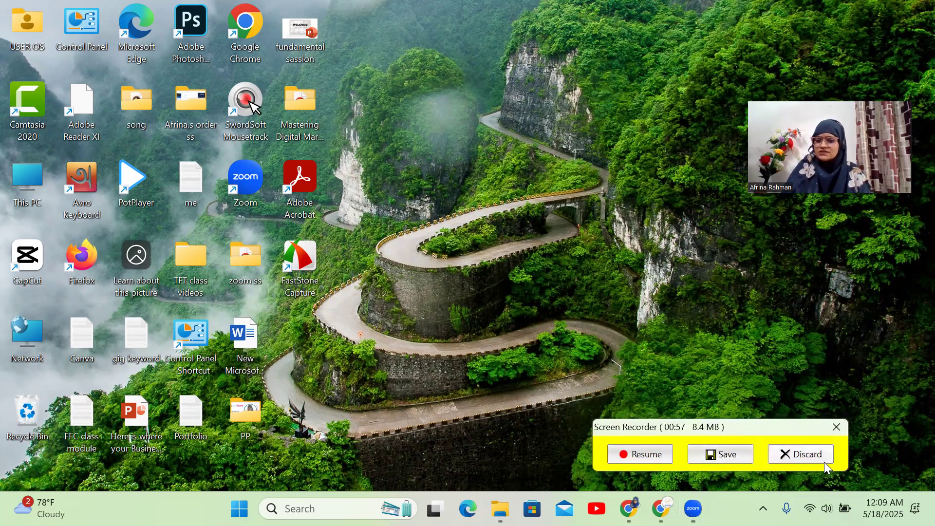
{"action": "left_click", "coordinate": [719, 456]}
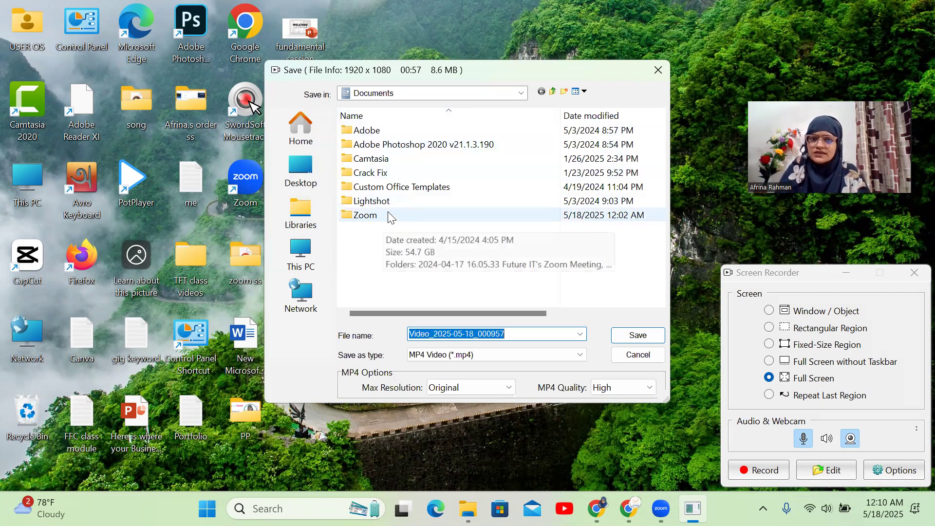
Step: Save the recording as the MP4 video Video_2025-05-18_000957 in the Downloads folder with original resolution and high quality
{"action": "left_click", "coordinate": [460, 215]}
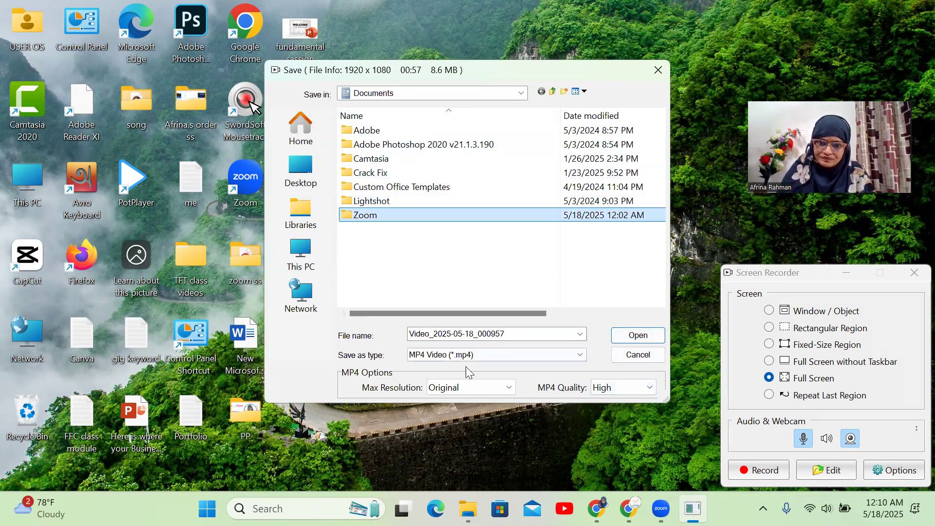
{"action": "scroll", "coordinate": [453, 298], "scroll_direction": "right", "scroll_amount": 3}
{"action": "scroll", "coordinate": [487, 292], "scroll_direction": "left", "scroll_amount": 3}
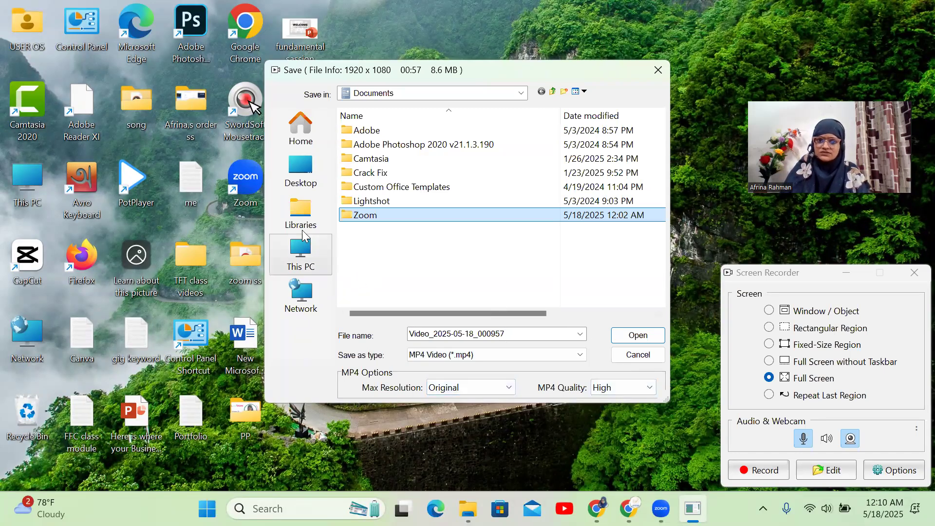
{"action": "left_click", "coordinate": [307, 178]}
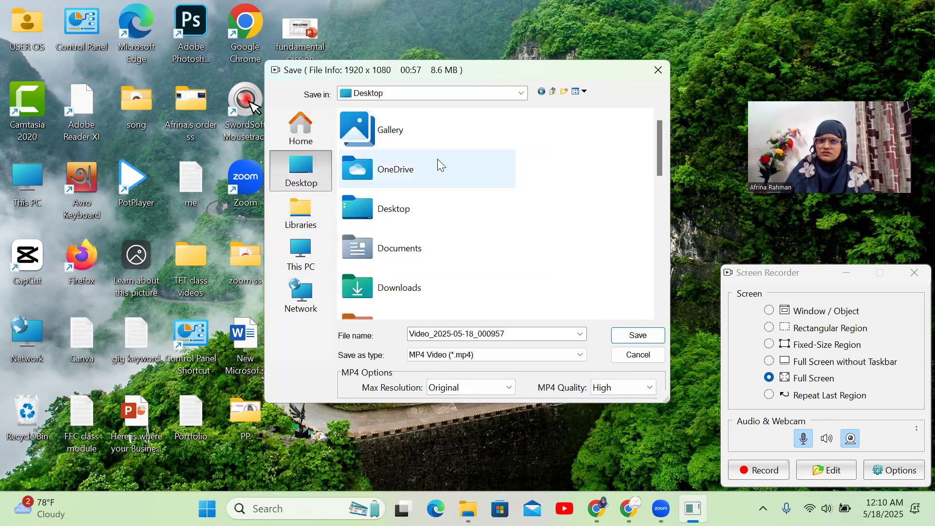
{"action": "scroll", "coordinate": [417, 194], "scroll_direction": "down", "scroll_amount": 3}
{"action": "scroll", "coordinate": [414, 192], "scroll_direction": "up", "scroll_amount": 3}
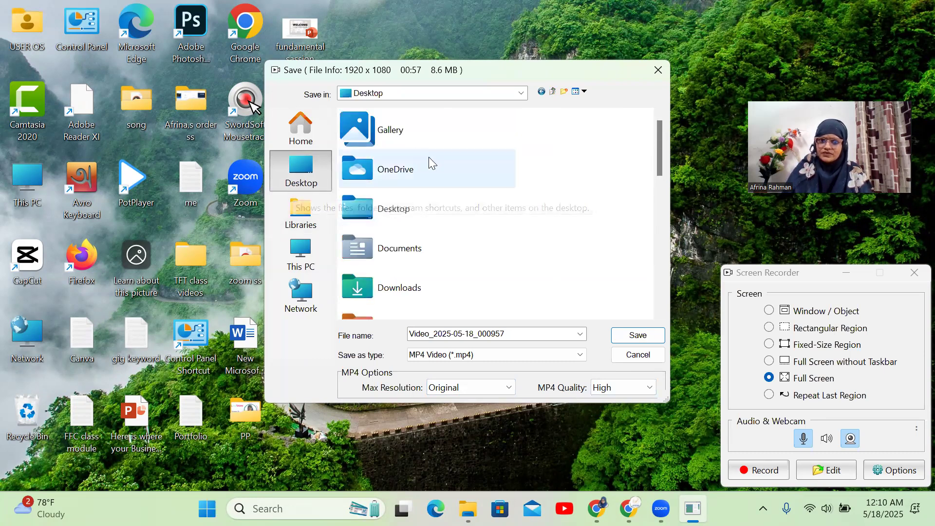
{"action": "left_click", "coordinate": [416, 290]}
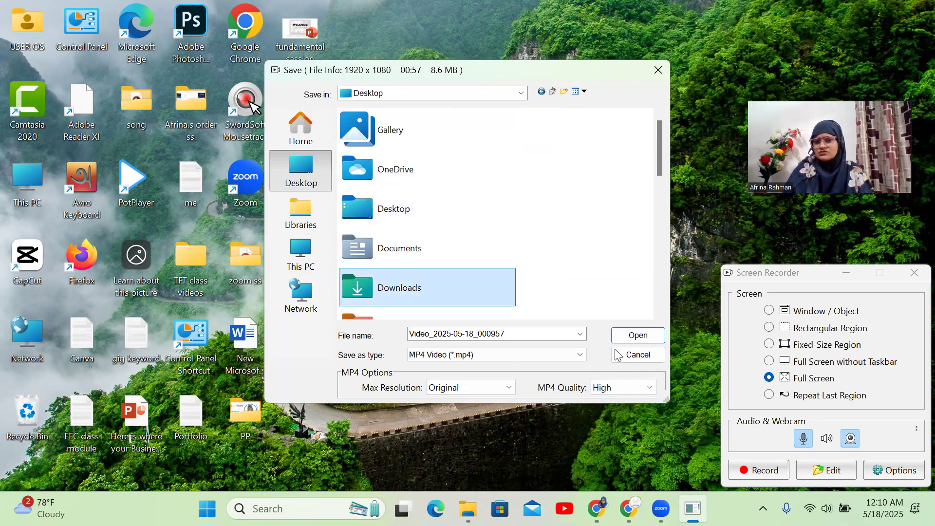
{"action": "left_click", "coordinate": [636, 335]}
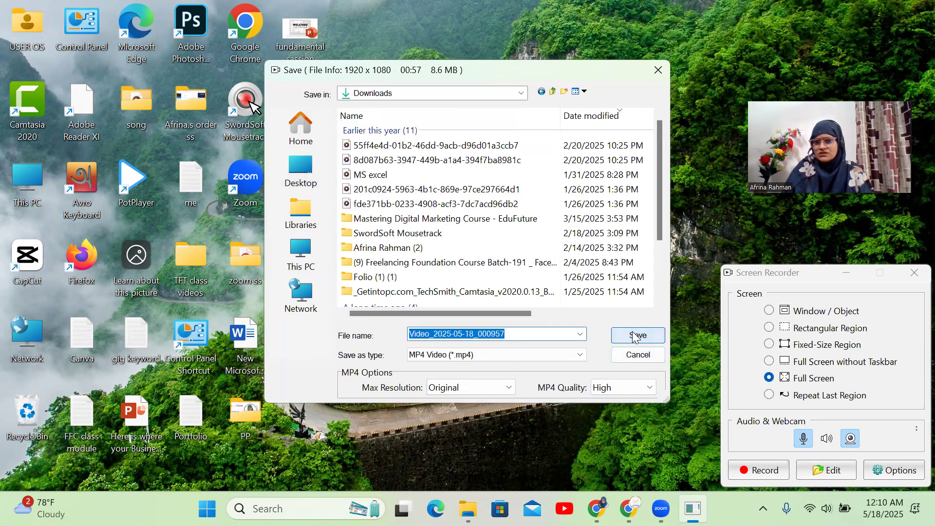
{"action": "scroll", "coordinate": [446, 249], "scroll_direction": "down", "scroll_amount": 2}
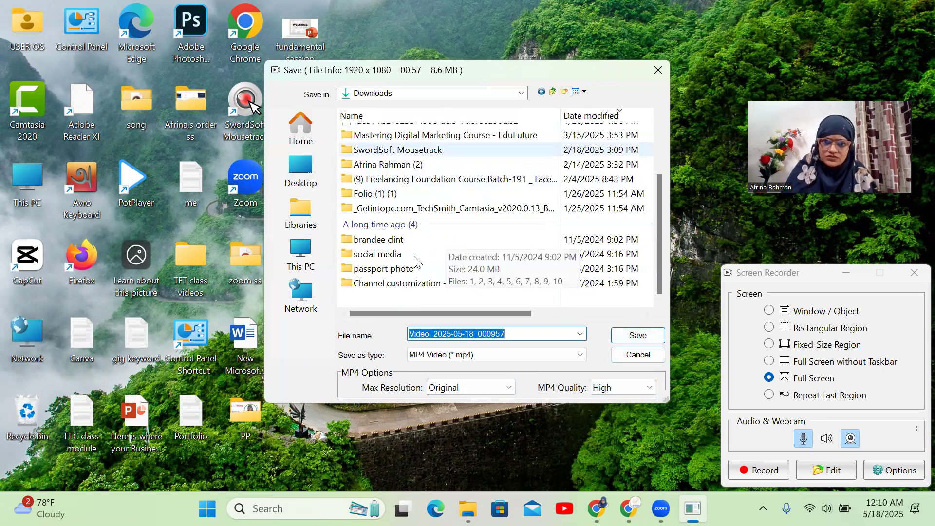
{"action": "scroll", "coordinate": [419, 251], "scroll_direction": "up", "scroll_amount": 2}
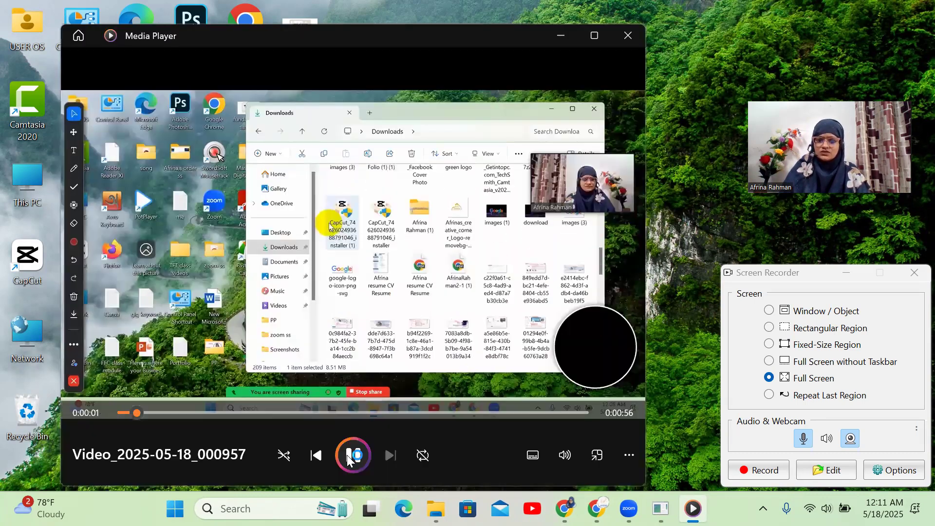
Step: Pause the playback of the saved recording in Media Player and close the player
{"action": "left_click", "coordinate": [351, 454]}
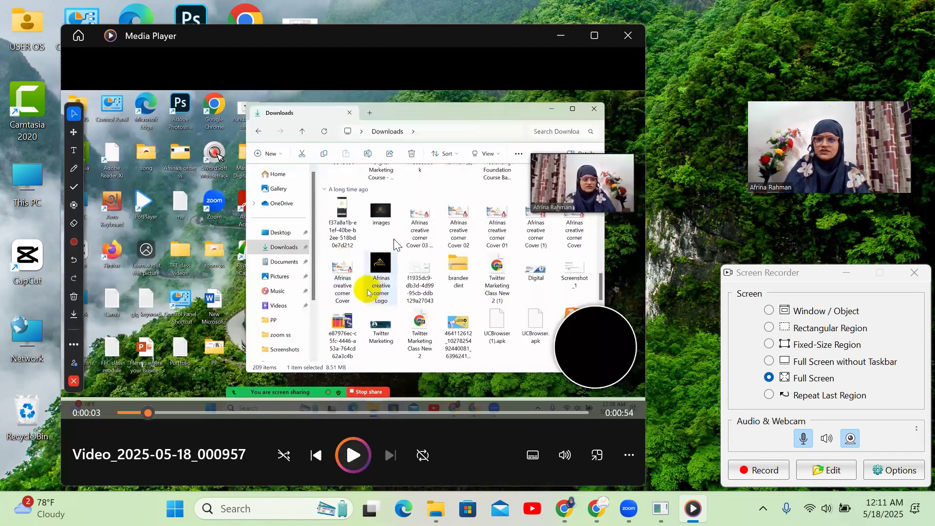
{"action": "left_click", "coordinate": [627, 34]}
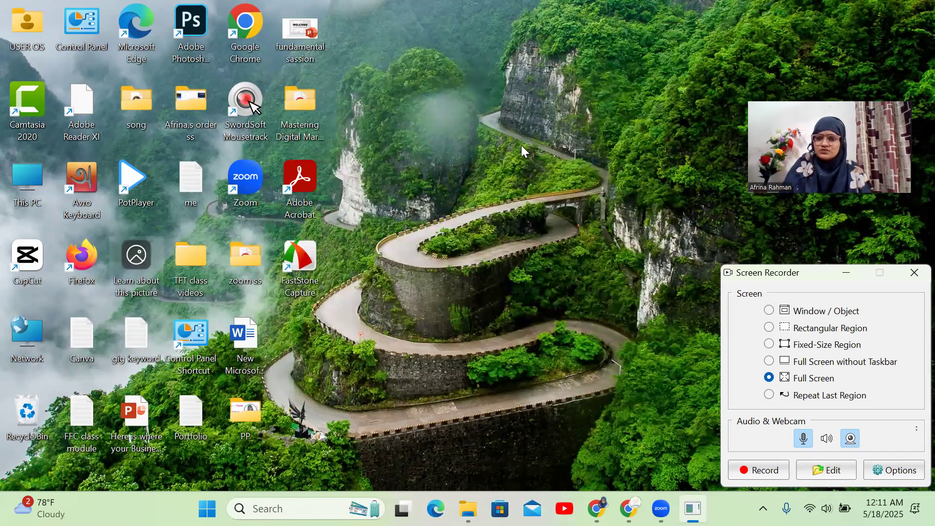